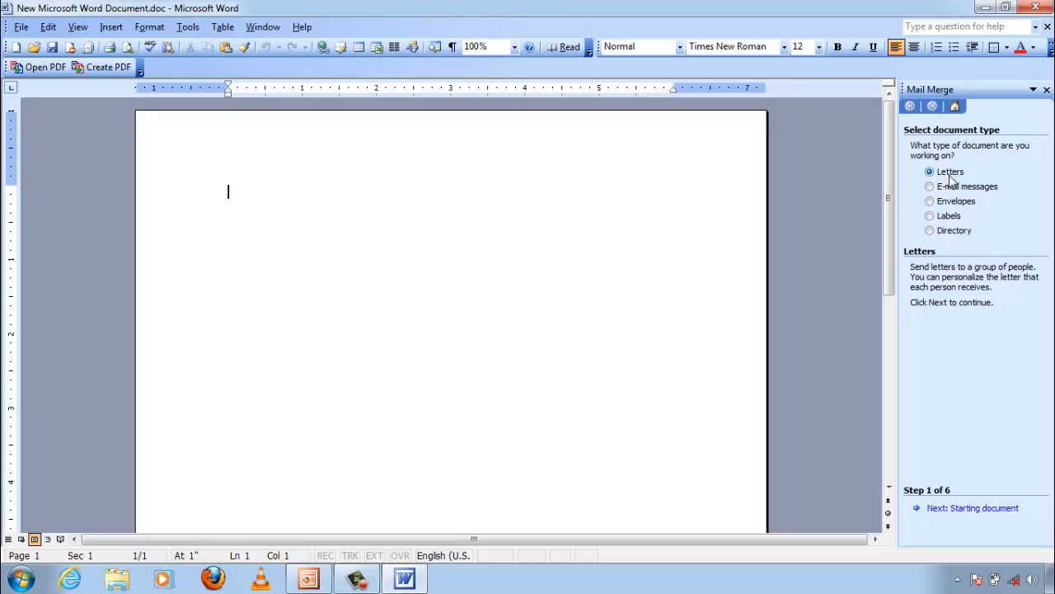
# Choose Letters as the mail merge document type and use the current document as the starting document
pyautogui.click(930, 187)
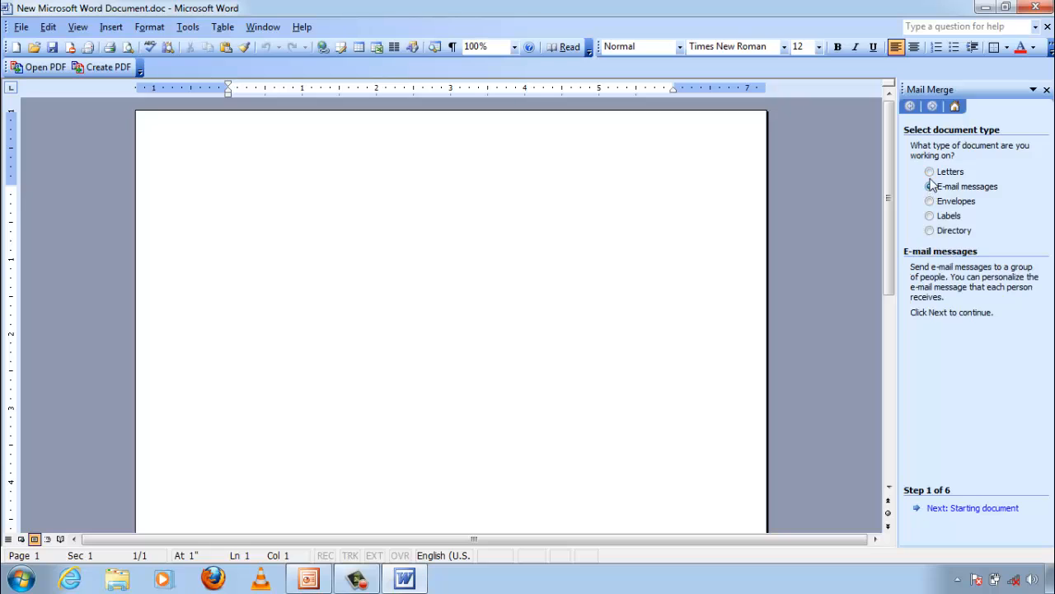
pyautogui.click(930, 171)
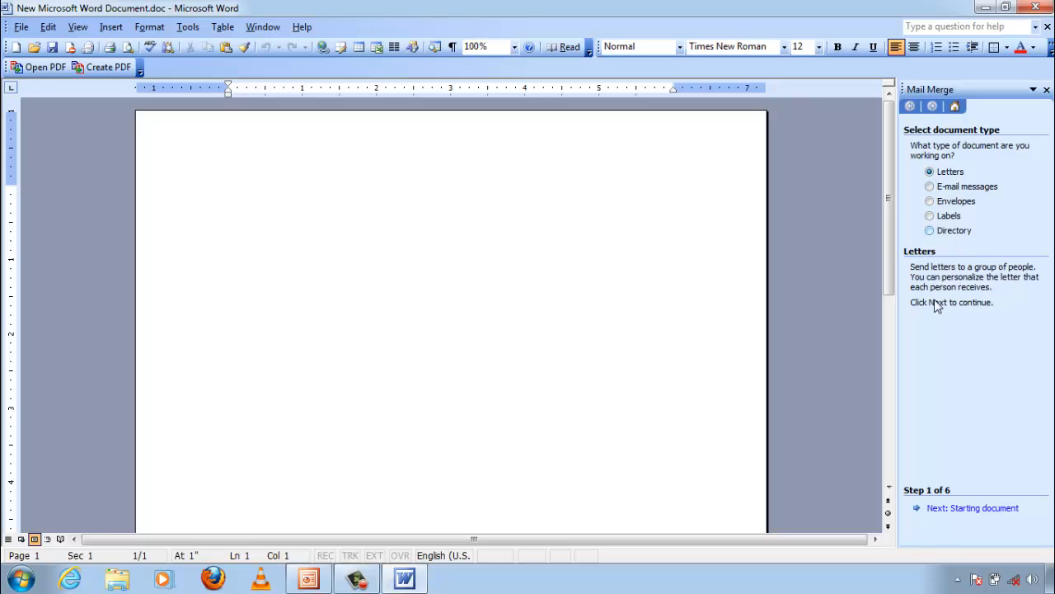
pyautogui.click(988, 510)
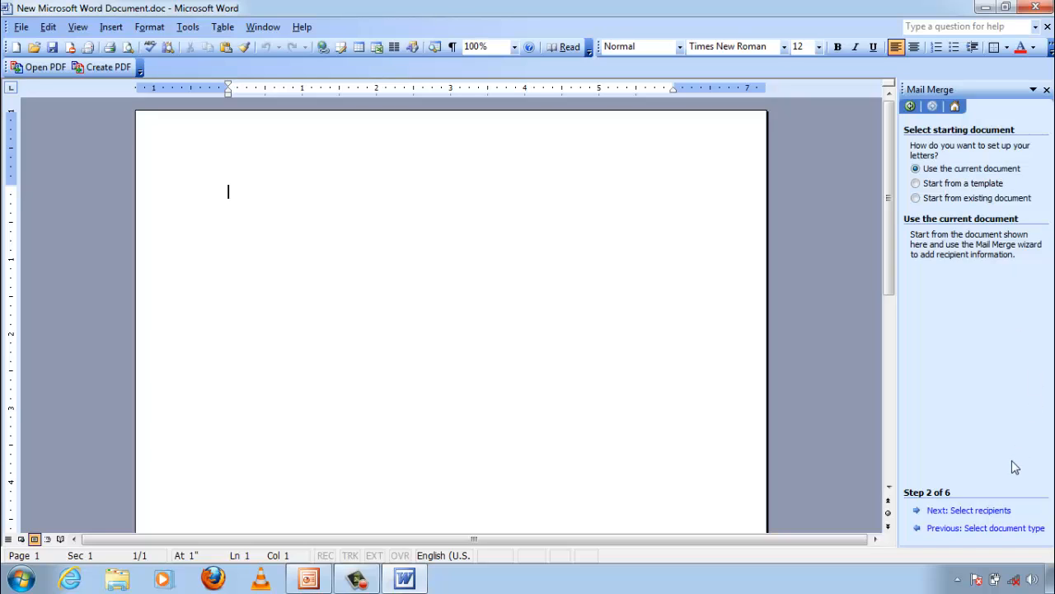
pyautogui.click(974, 511)
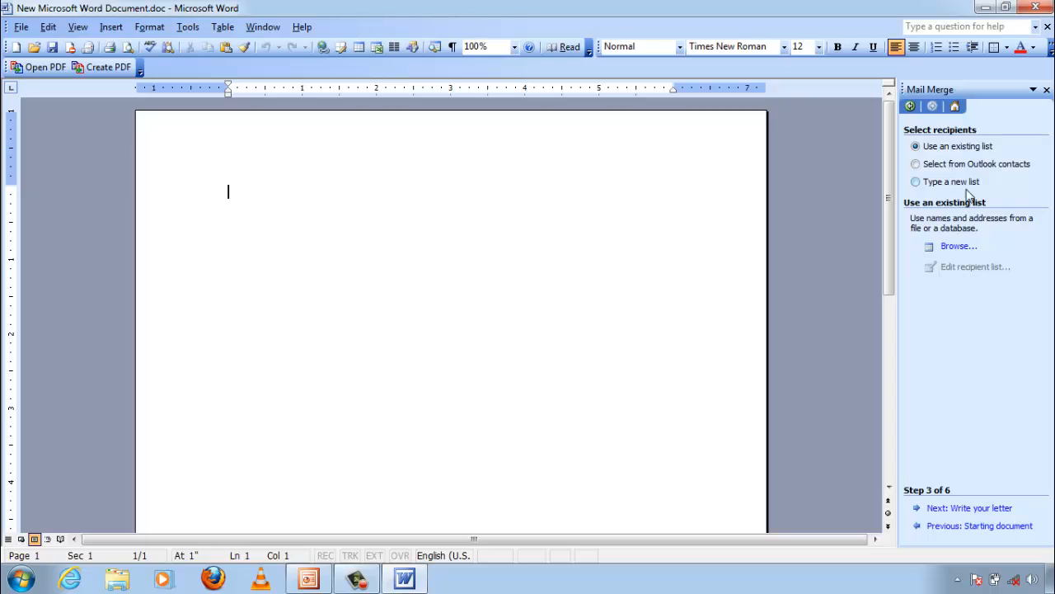
# Choose to type a new recipient list, start creating it and review its address fields
pyautogui.click(916, 182)
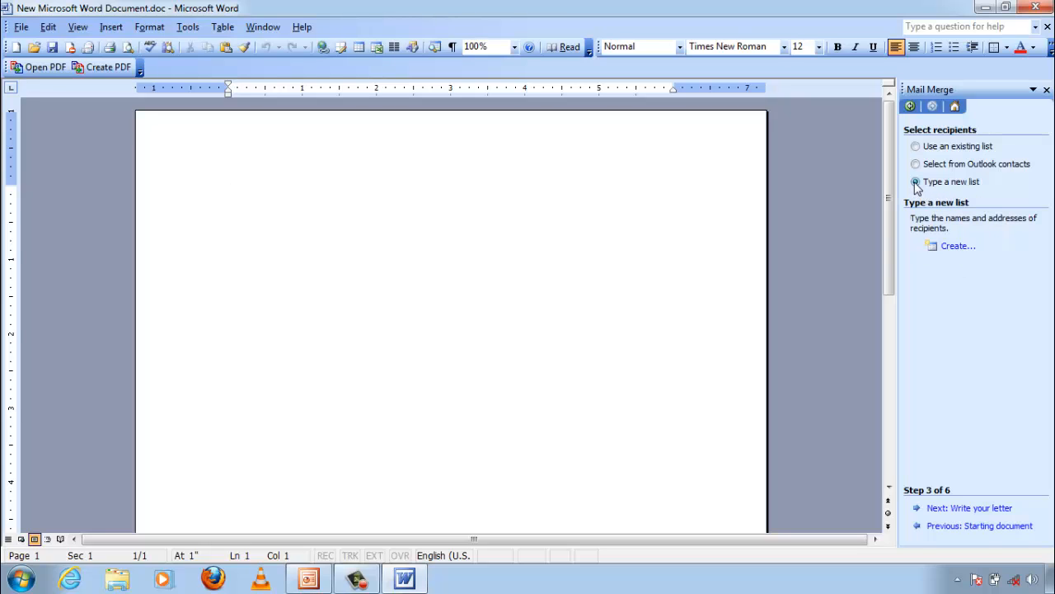
pyautogui.click(958, 248)
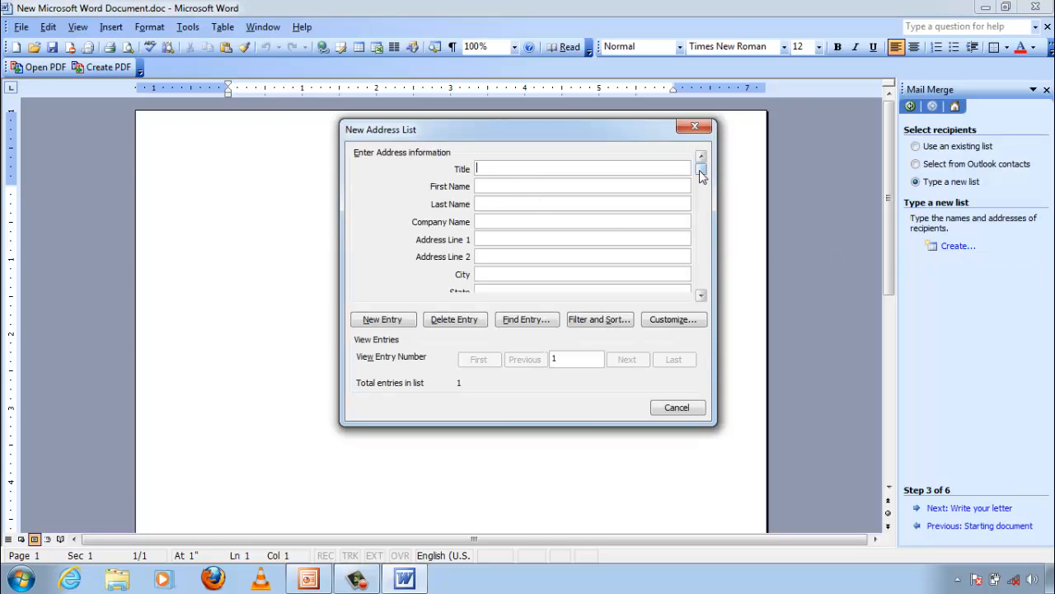
pyautogui.moveTo(701, 175); pyautogui.dragTo(702, 237)
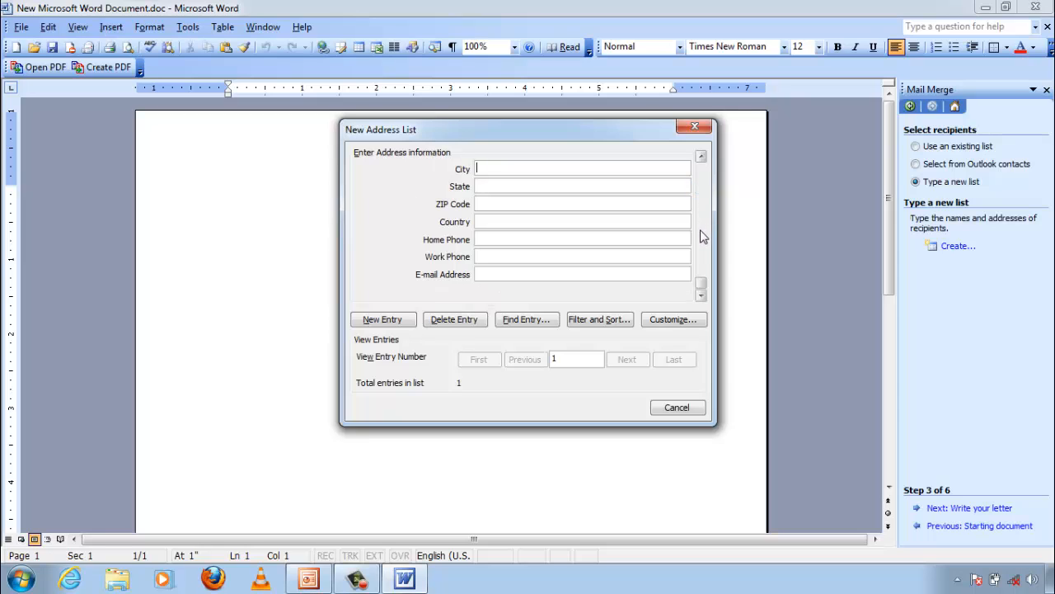
pyautogui.click(702, 225)
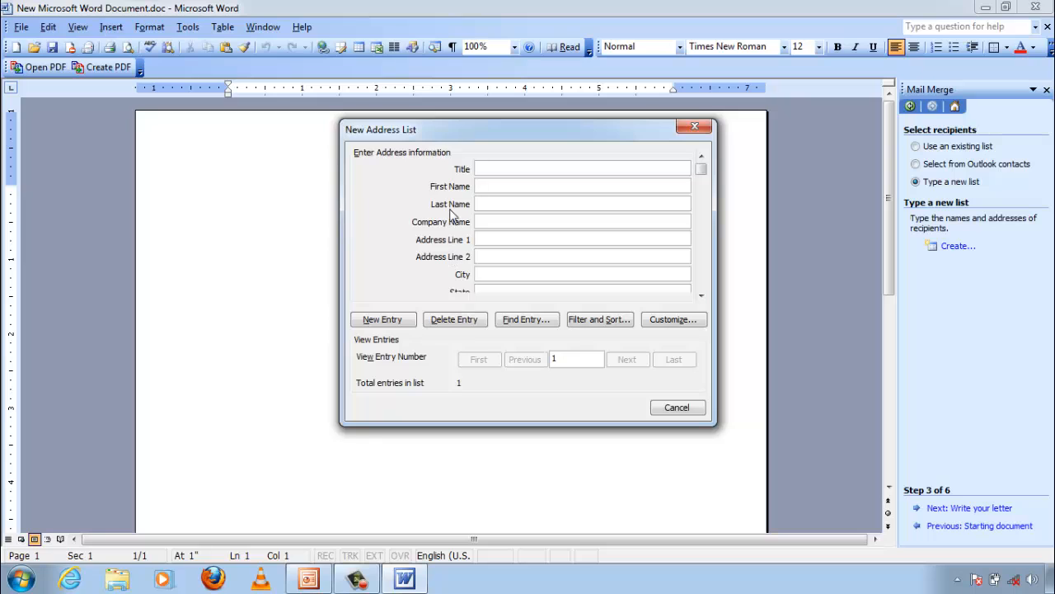
# Customize the address list by deleting the Address Line 2 and Company Name fields
pyautogui.click(681, 318)
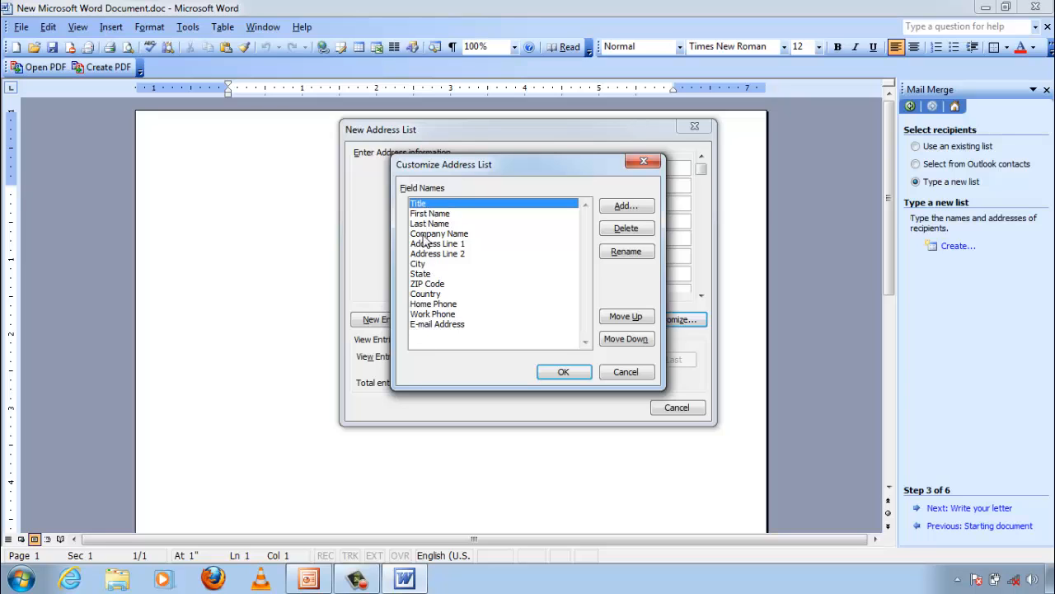
pyautogui.click(448, 255)
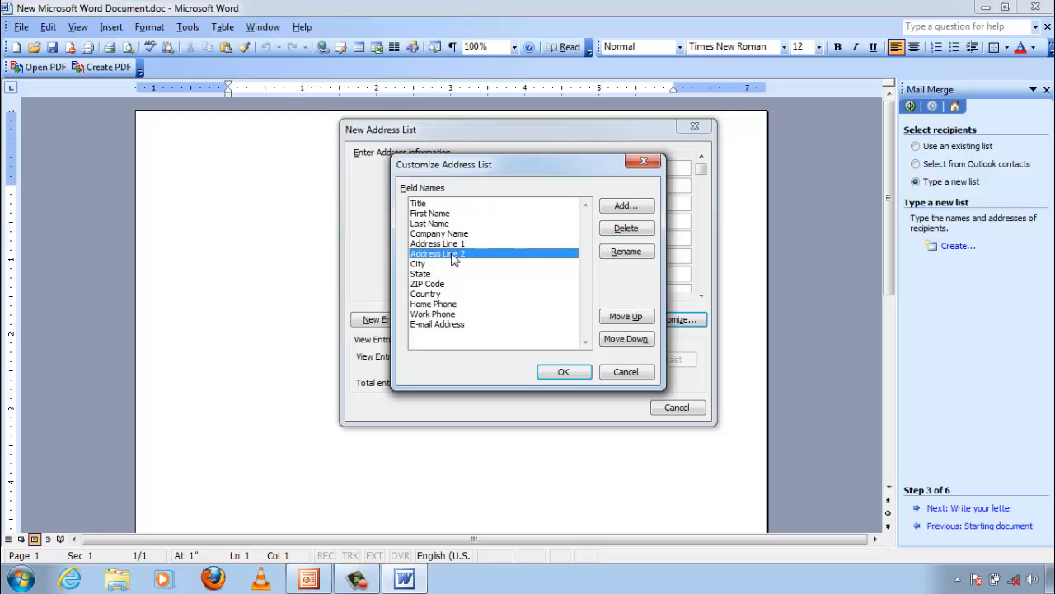
pyautogui.click(627, 229)
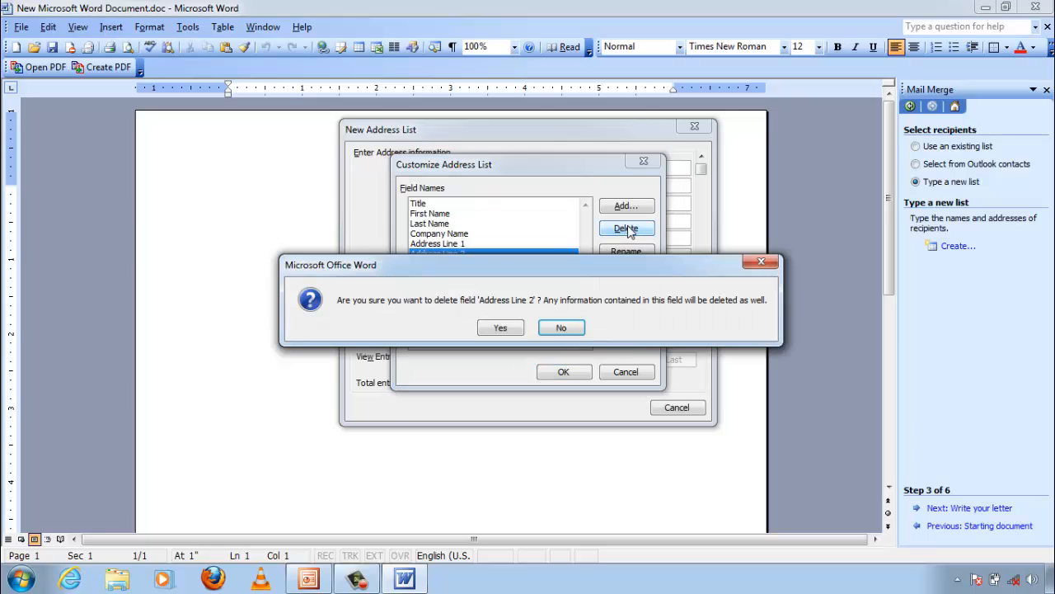
pyautogui.click(521, 325)
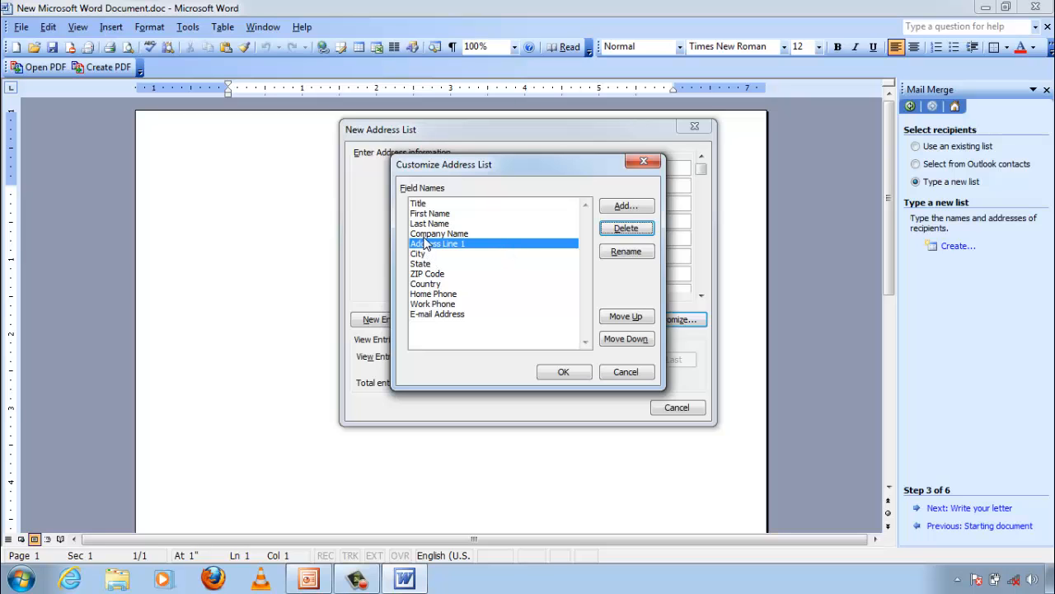
pyautogui.click(427, 234)
pyautogui.click(625, 230)
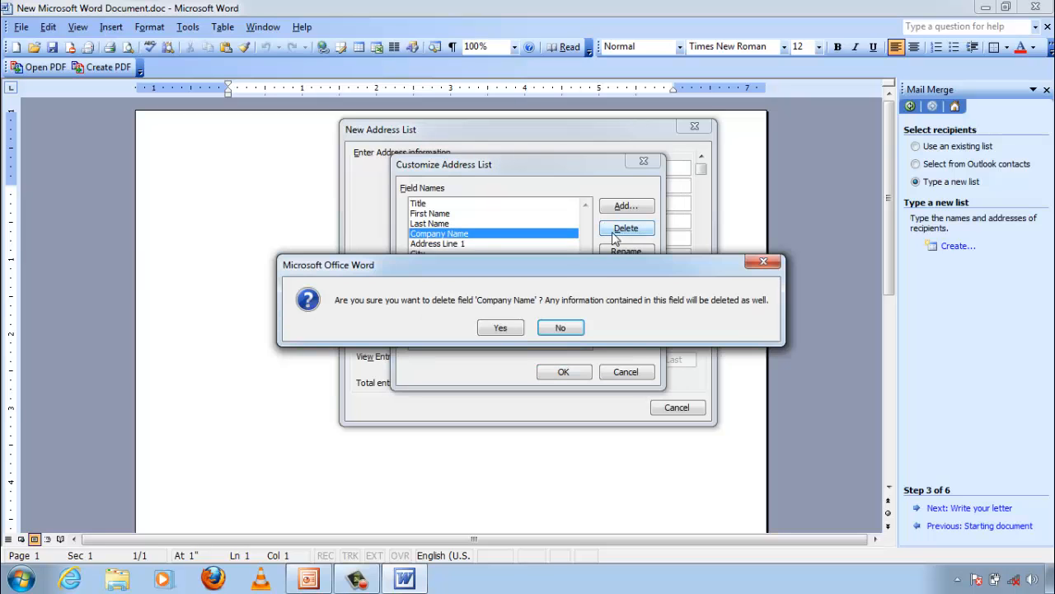
pyautogui.click(498, 328)
# Delete the Home Phone, Work Phone and E-mail Address fields and apply the customized field list
pyautogui.click(445, 284)
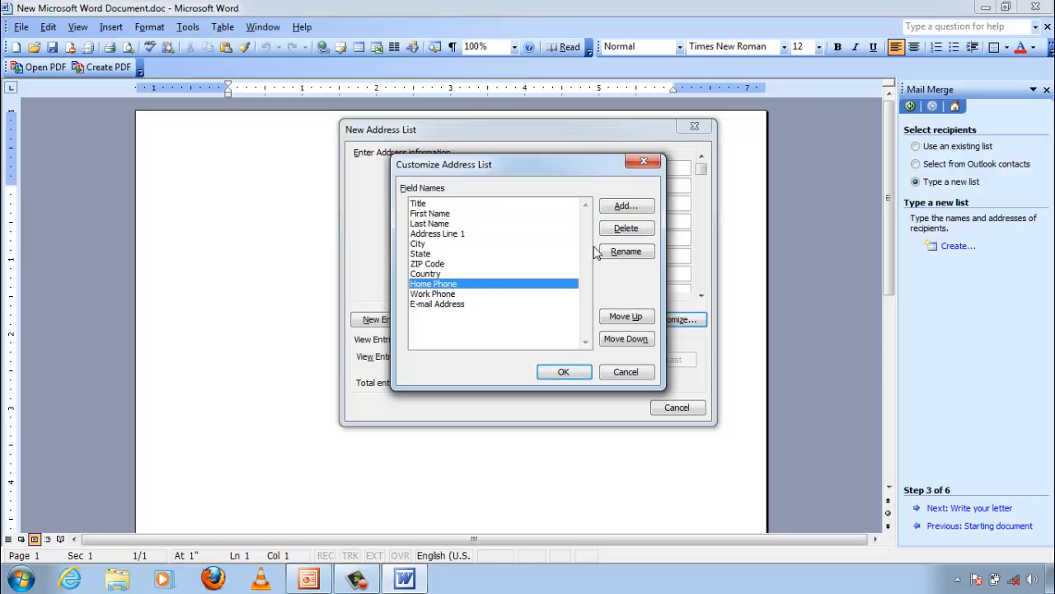
pyautogui.click(626, 228)
pyautogui.click(496, 328)
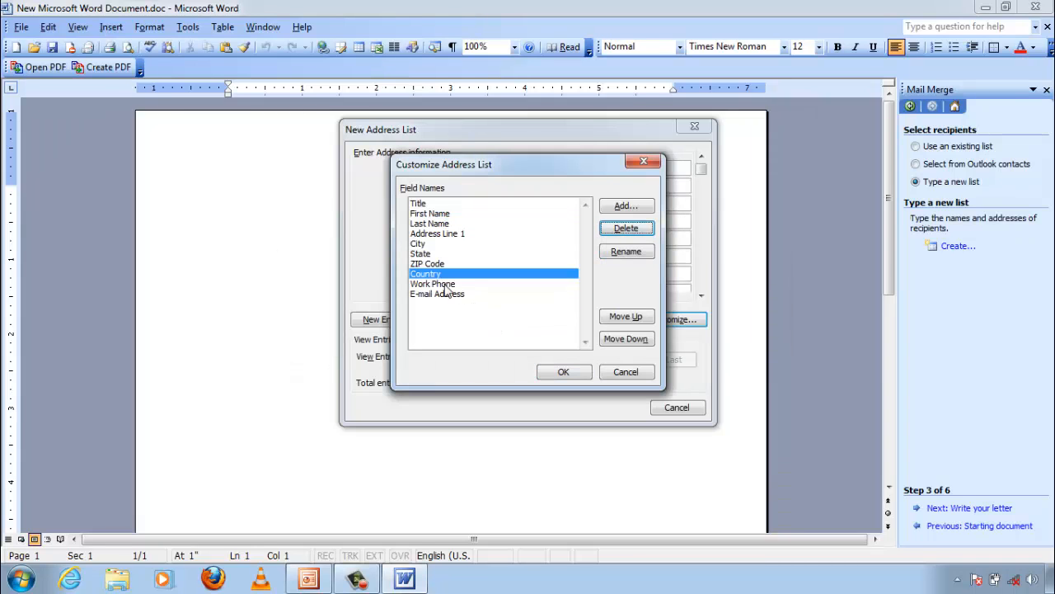
pyautogui.click(444, 285)
pyautogui.click(625, 228)
pyautogui.click(497, 327)
pyautogui.click(445, 284)
pyautogui.click(606, 230)
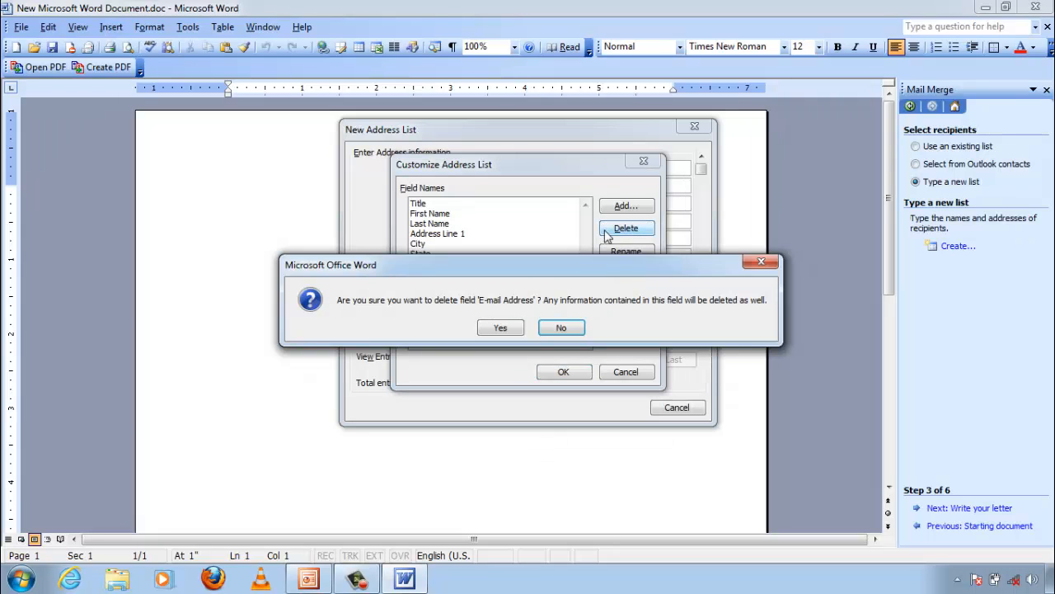
pyautogui.click(500, 328)
pyautogui.click(565, 370)
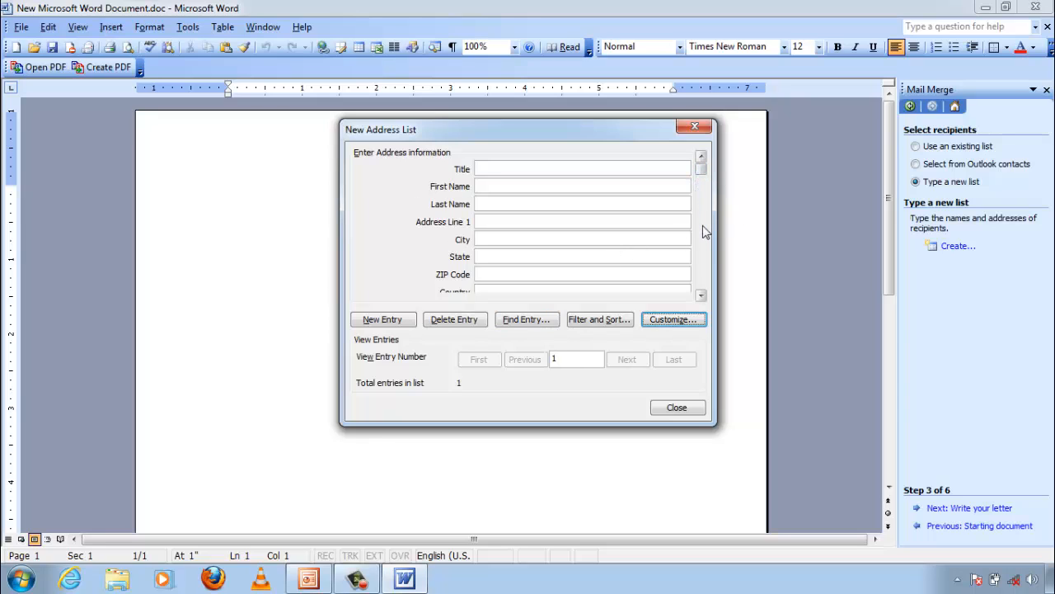
# Reopen the address list customization and delete the Last Name field
pyautogui.click(681, 320)
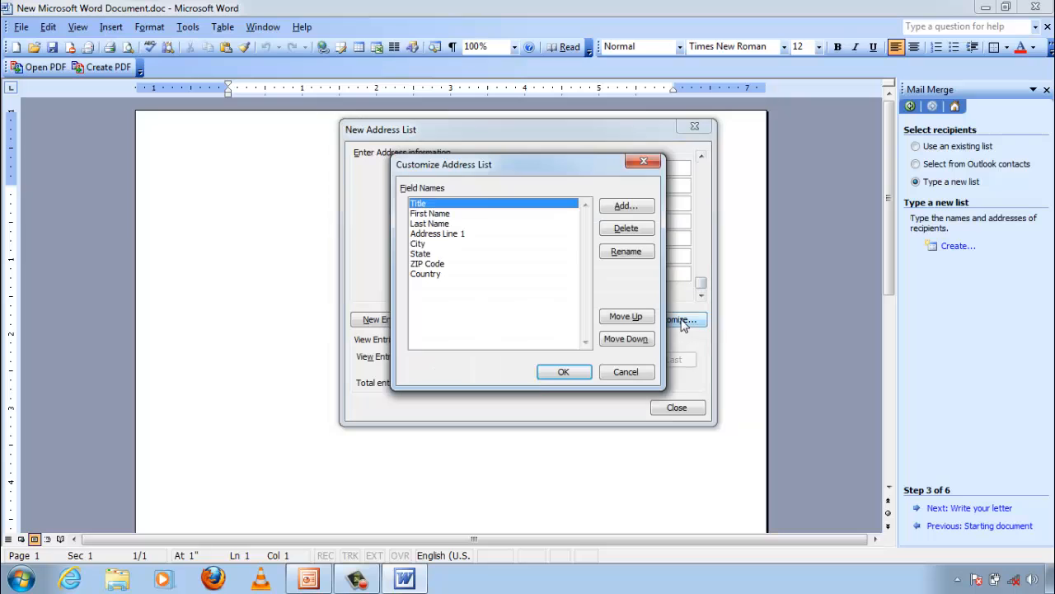
pyautogui.click(430, 274)
pyautogui.click(428, 263)
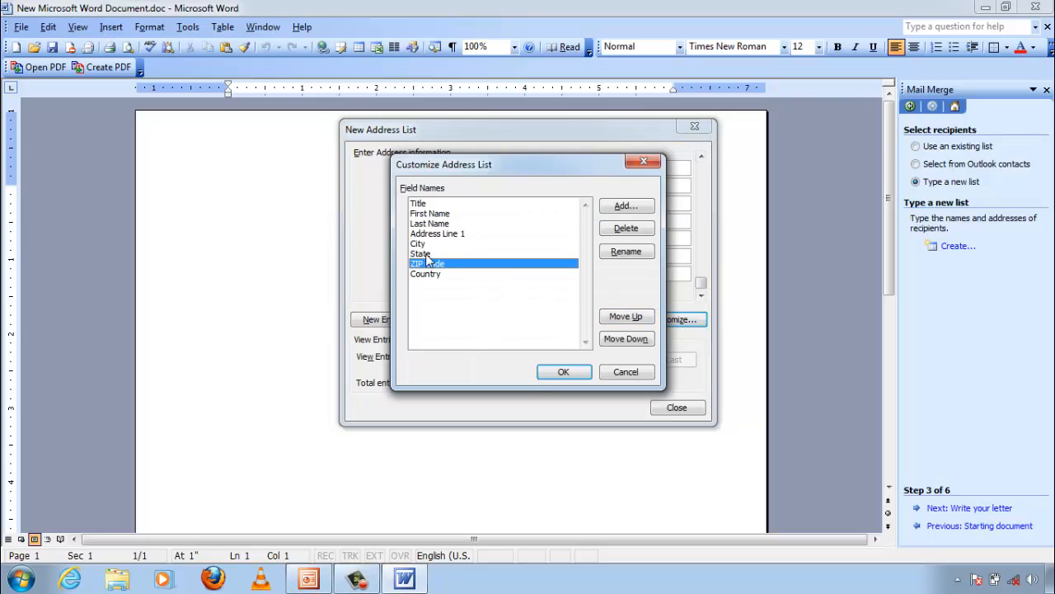
pyautogui.click(420, 204)
pyautogui.click(450, 215)
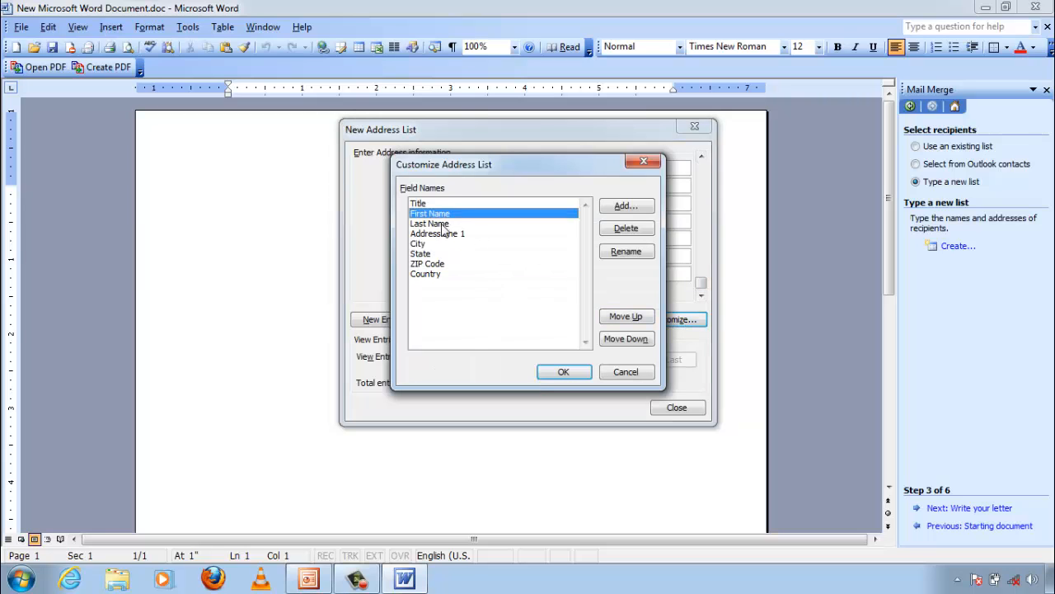
pyautogui.click(442, 226)
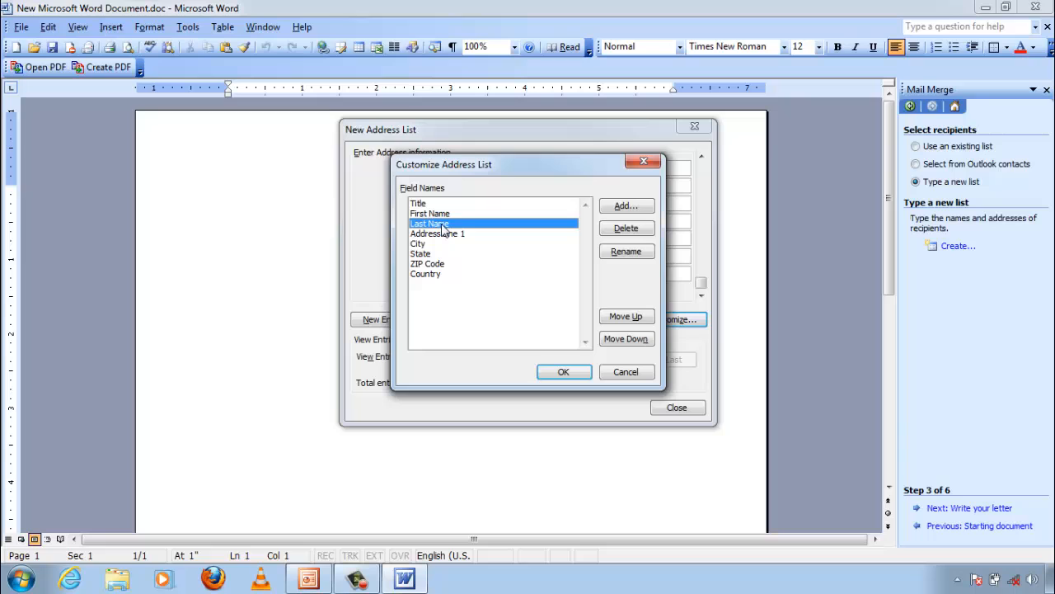
pyautogui.click(626, 227)
pyautogui.click(501, 327)
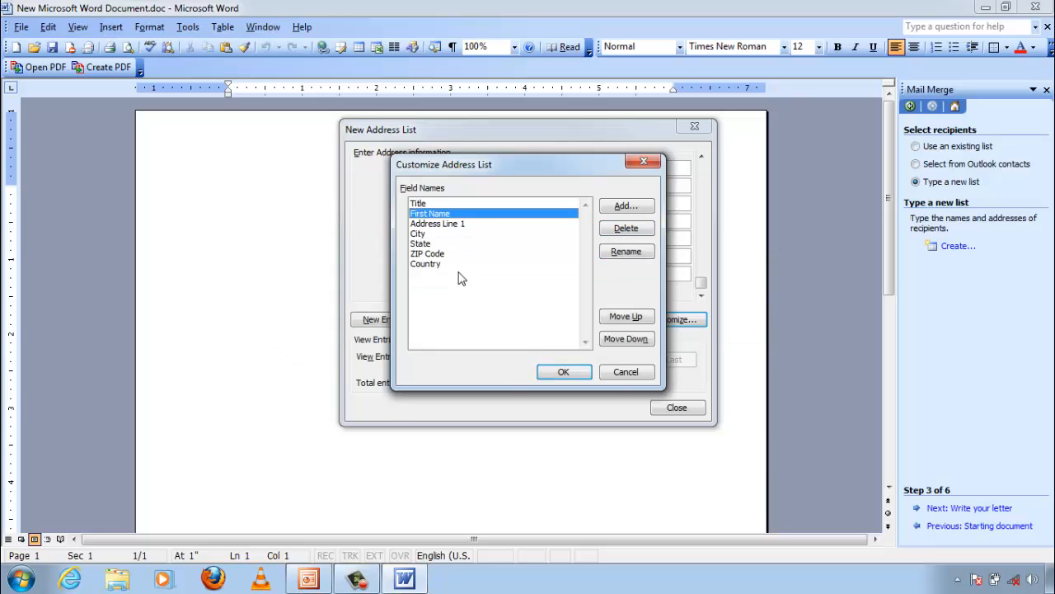
# Delete the ZIP Code field and apply the changes to the address list
pyautogui.click(422, 203)
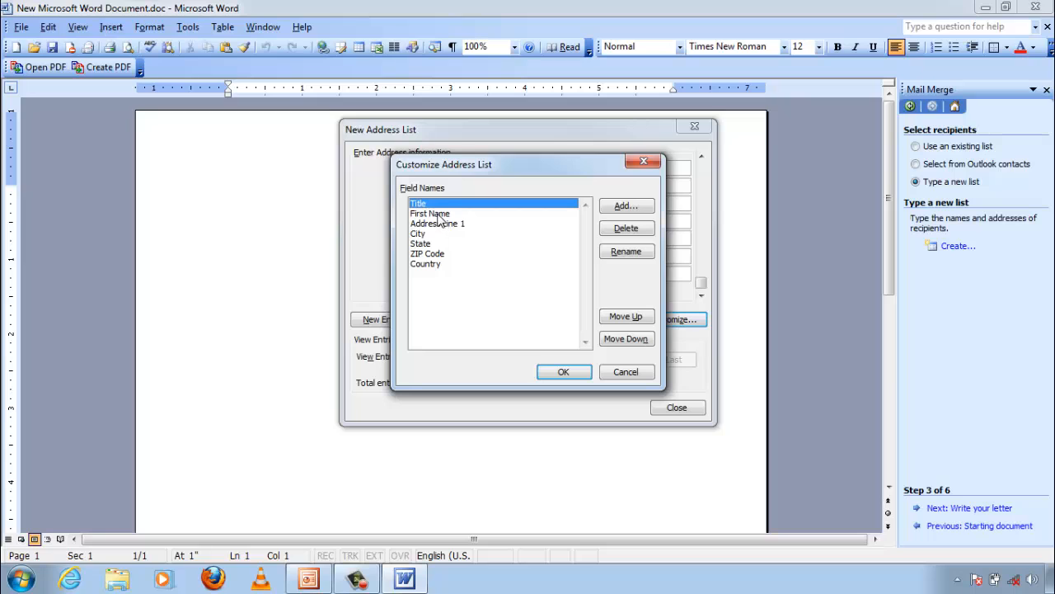
pyautogui.click(439, 218)
pyautogui.click(441, 224)
pyautogui.click(427, 234)
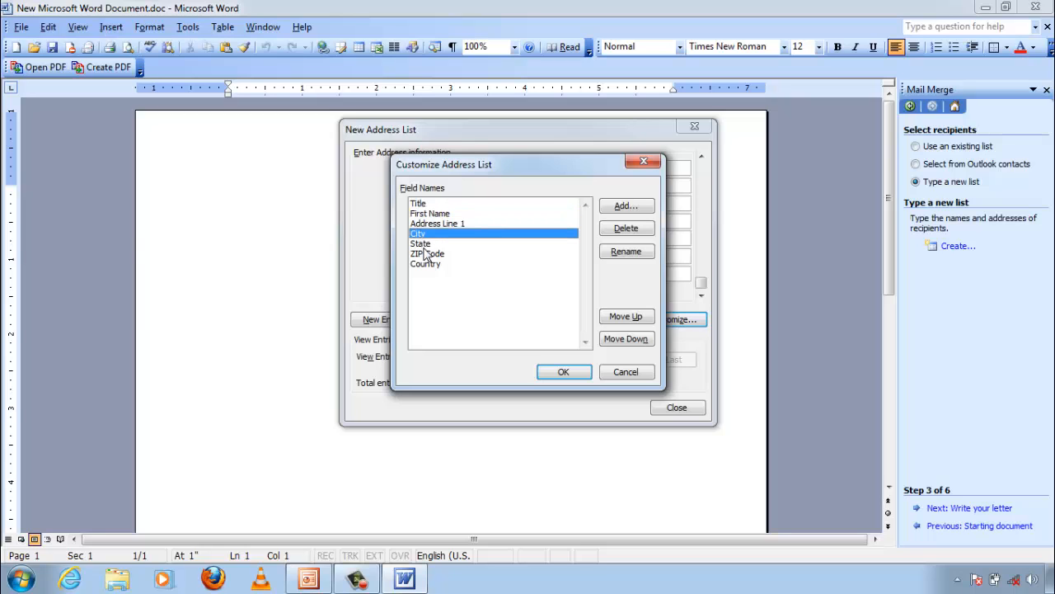
pyautogui.click(429, 255)
pyautogui.click(624, 228)
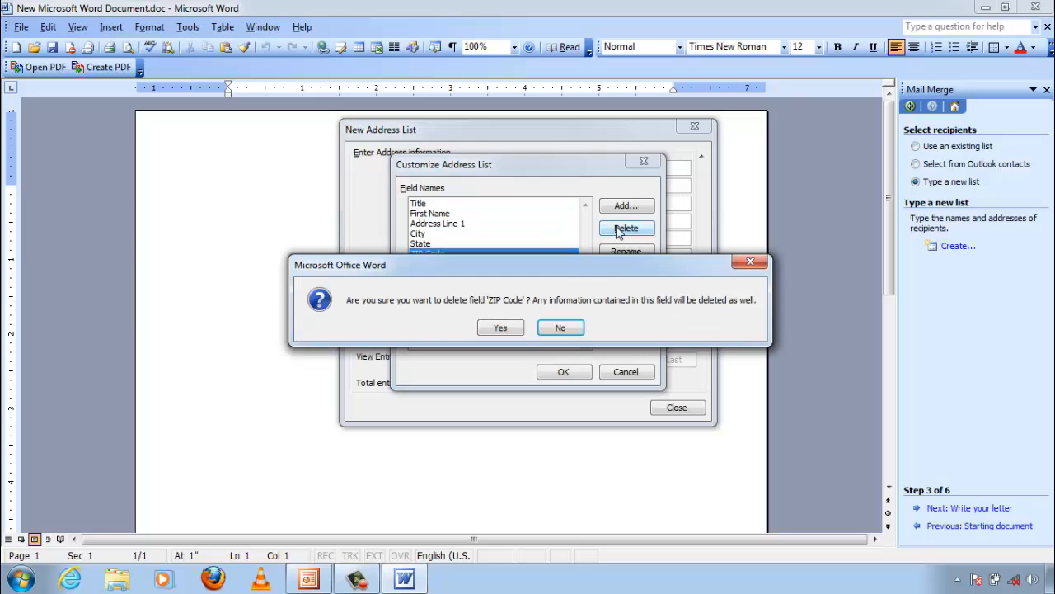
pyautogui.click(500, 327)
pyautogui.click(437, 255)
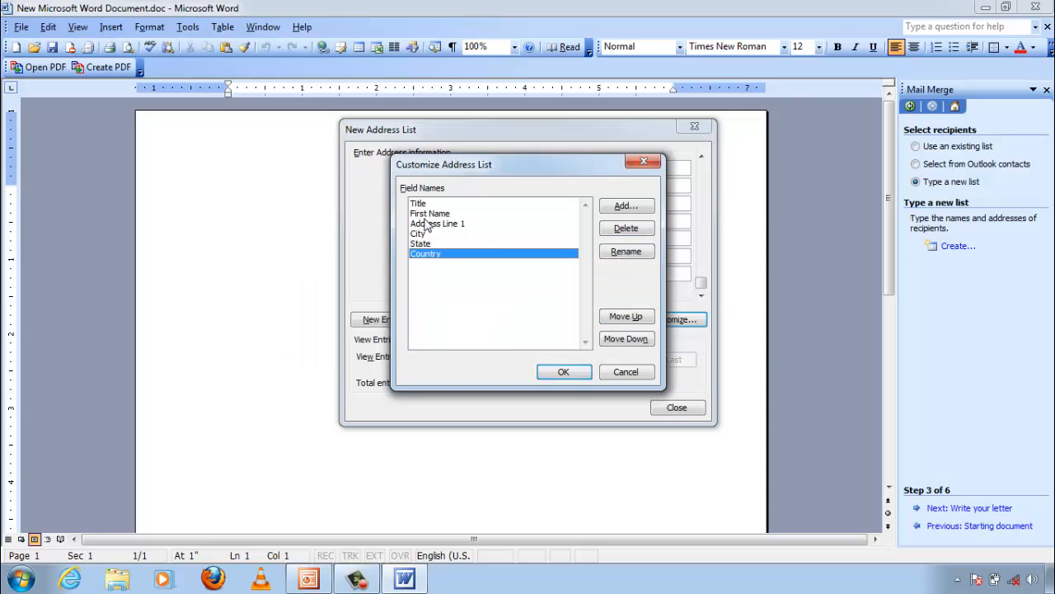
pyautogui.click(566, 371)
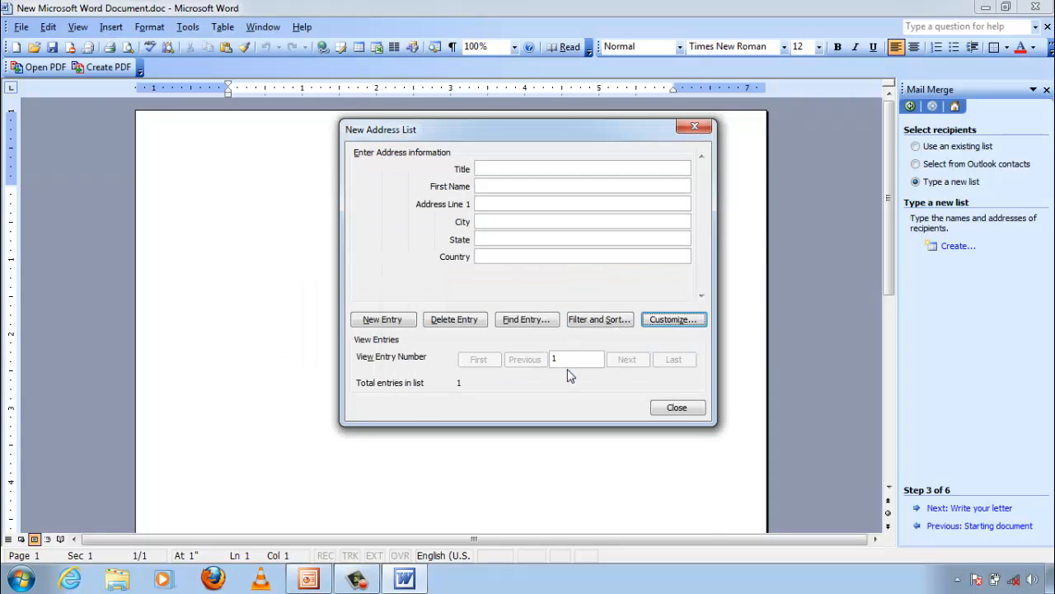
# Fill in the first recipient with the title Mr and the person's first name, address, city, state and country
pyautogui.click(488, 169)
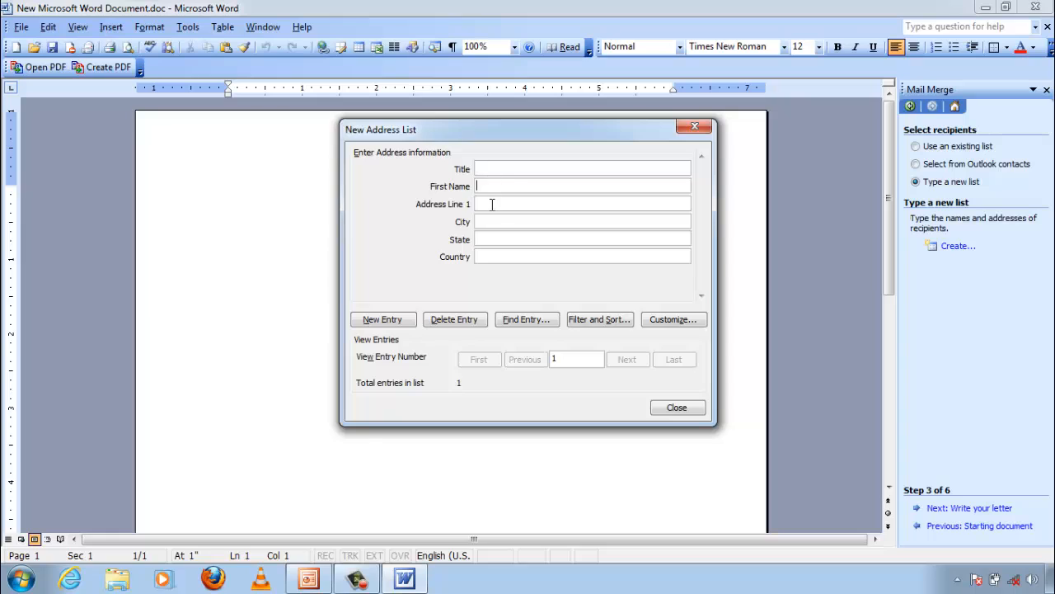
pyautogui.click(497, 222)
pyautogui.press('Tab')
pyautogui.write('R')
pyautogui.press('Tab')
pyautogui.click(606, 166)
pyautogui.press('BackSpace')
pyautogui.press('BackSpace')
pyautogui.write('Mr')
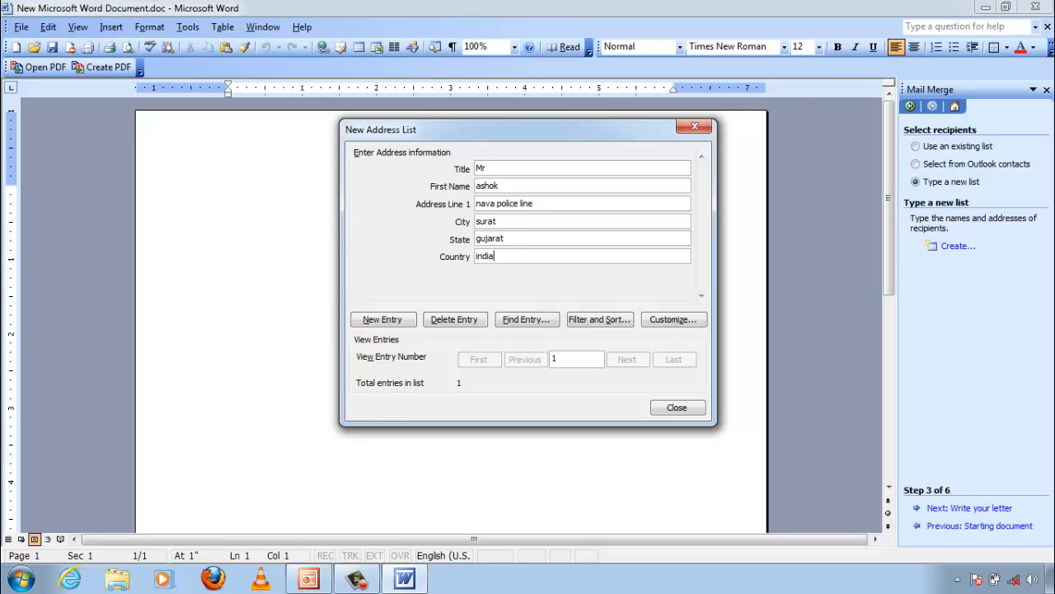
# Add a second recipient titled Miss and a third titled Mr, each with first name, address, city, state and country
pyautogui.click(383, 319)
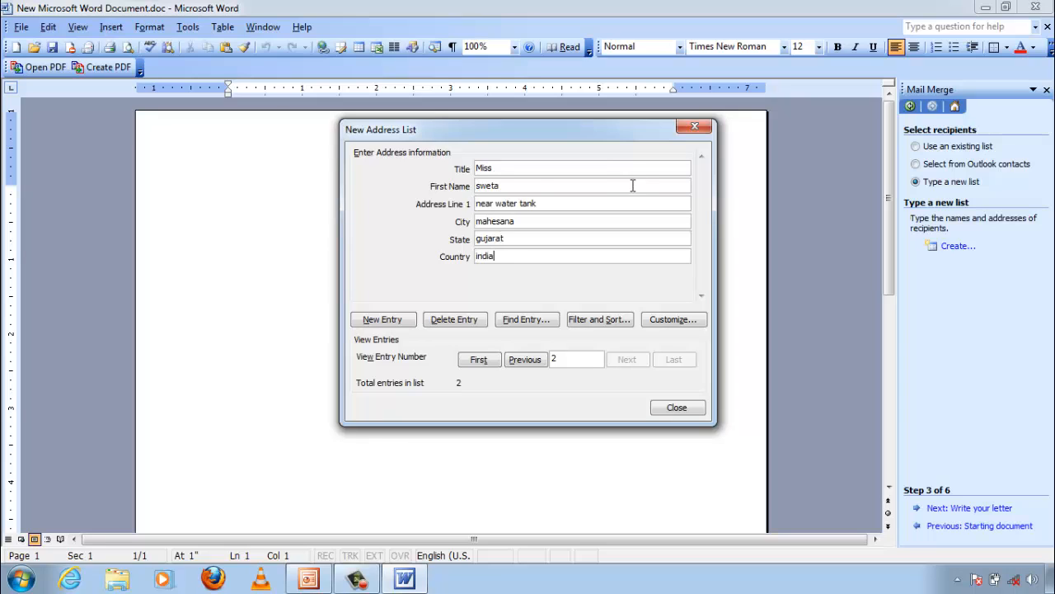
pyautogui.click(377, 326)
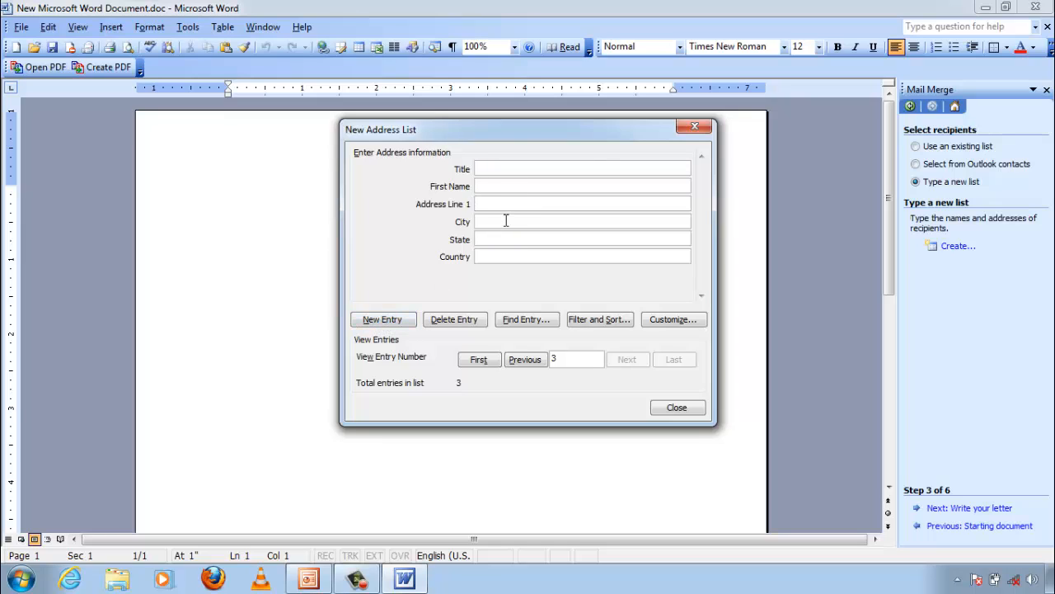
pyautogui.write('Mr')
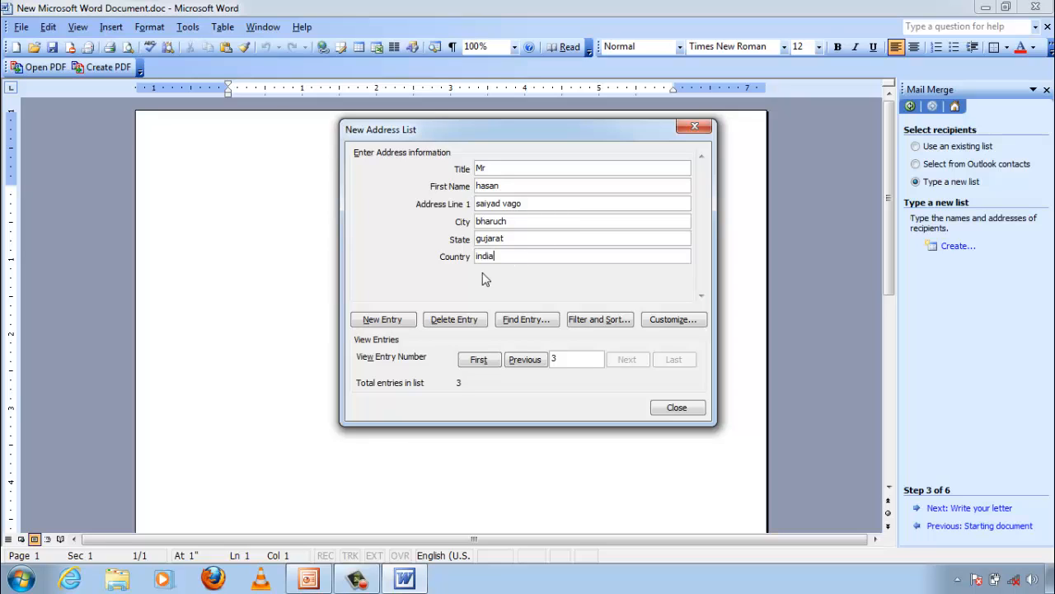
# Add a fourth recipient titled Mrs and a fifth titled Miss, each with first name, address, city, state and country
pyautogui.click(390, 323)
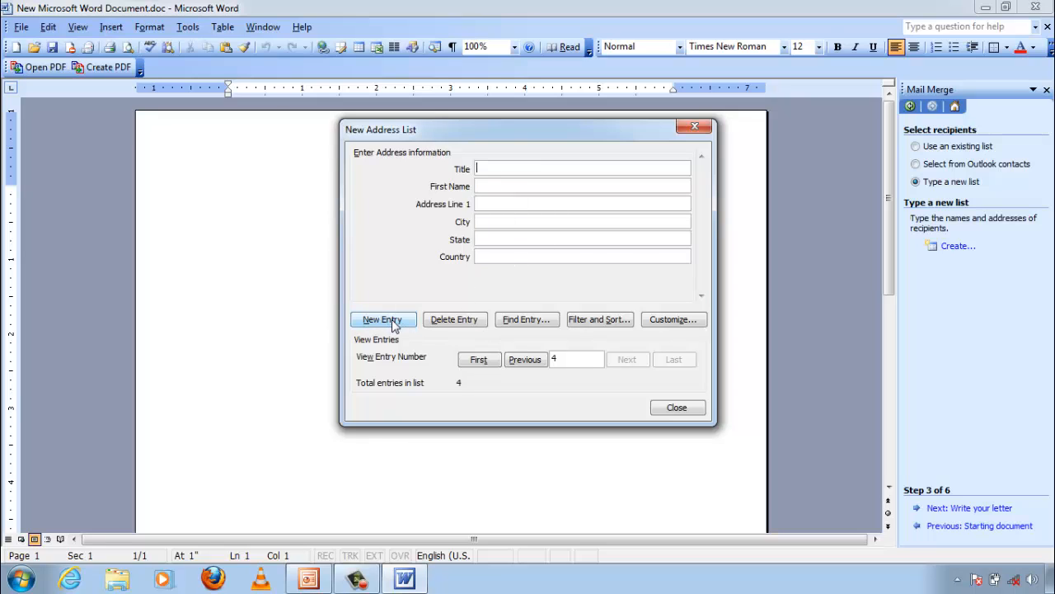
pyautogui.write('Mrs')
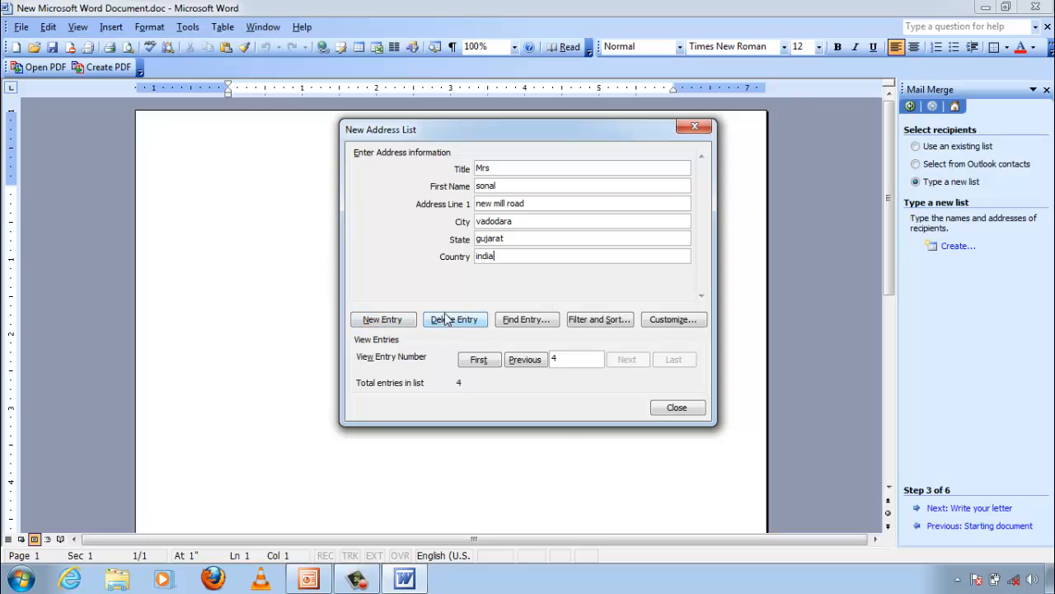
pyautogui.click(377, 325)
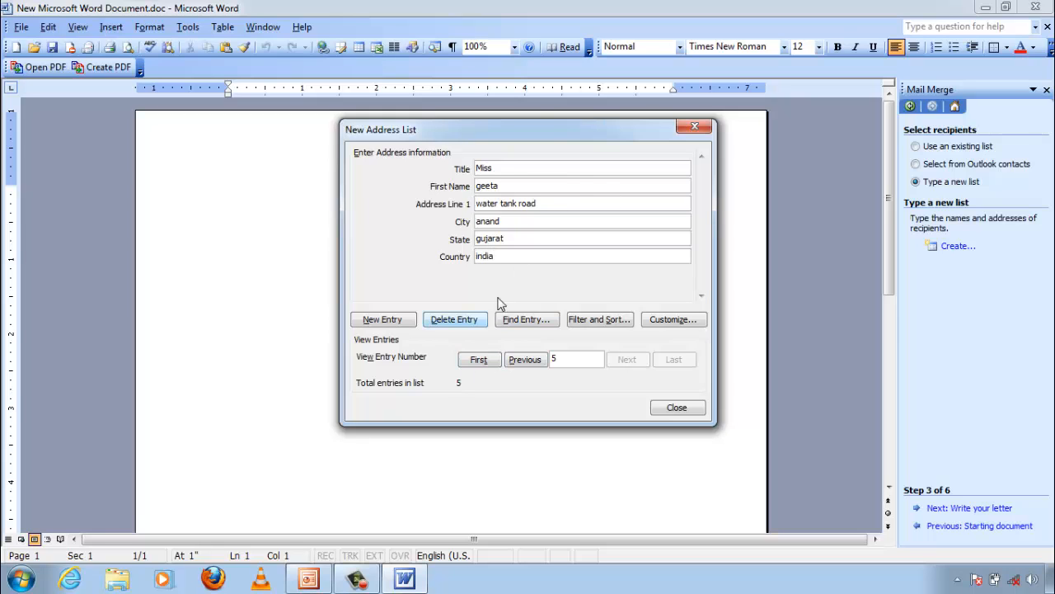
# Finish the address list and save it as navadha in the NAVADHA folder inside the C-numbered desktop folder
pyautogui.click(675, 407)
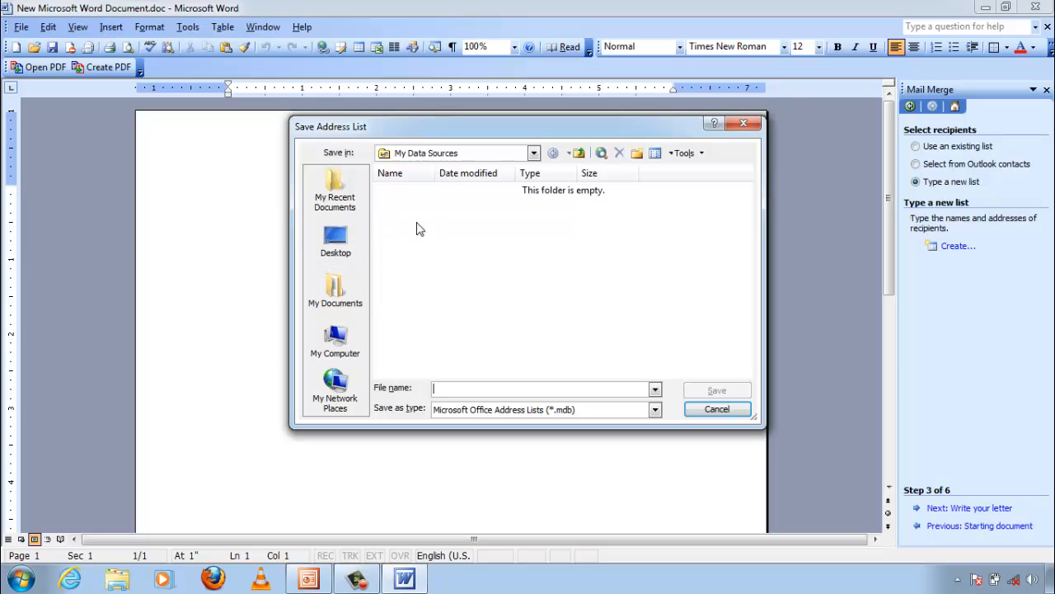
pyautogui.click(345, 252)
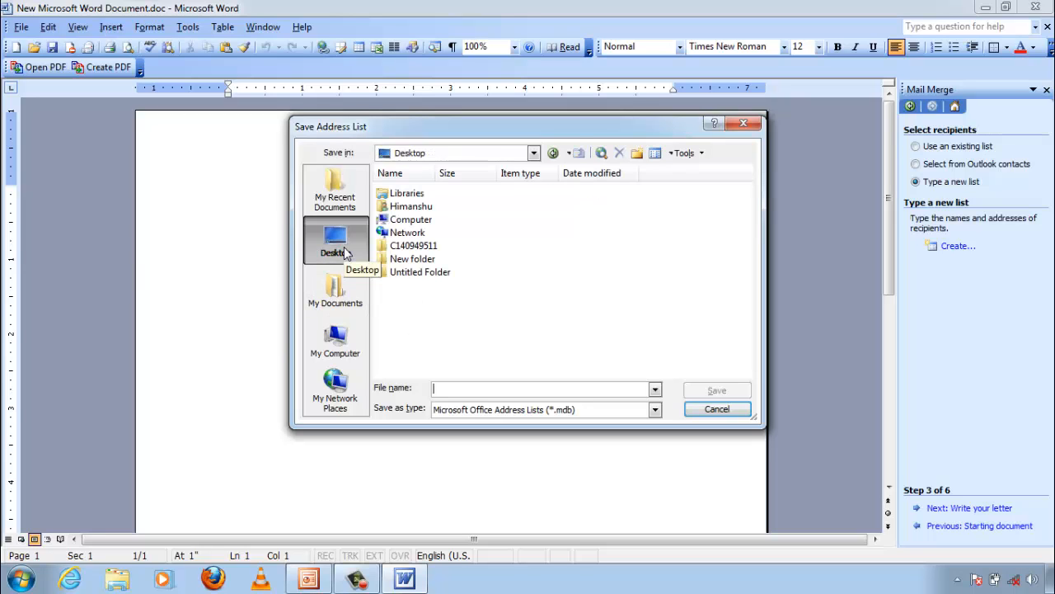
pyautogui.doubleClick(423, 247)
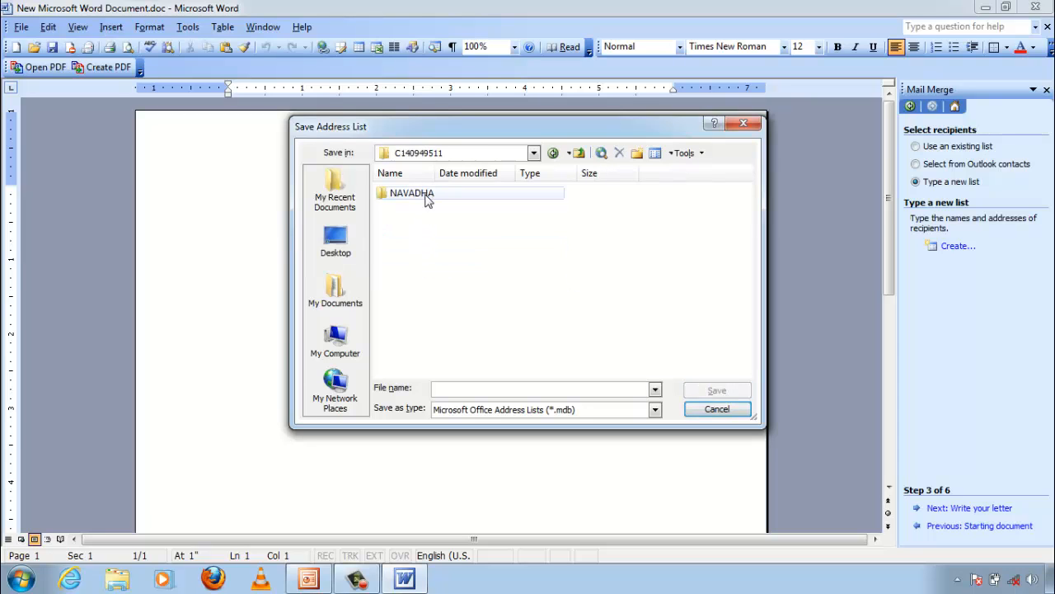
pyautogui.doubleClick(426, 198)
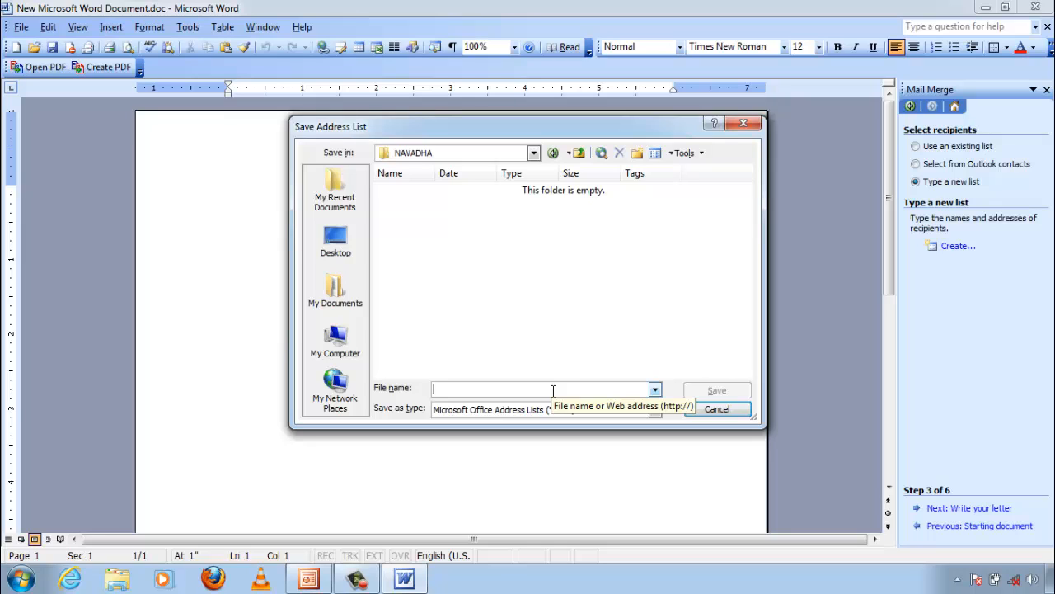
pyautogui.write('navadha')
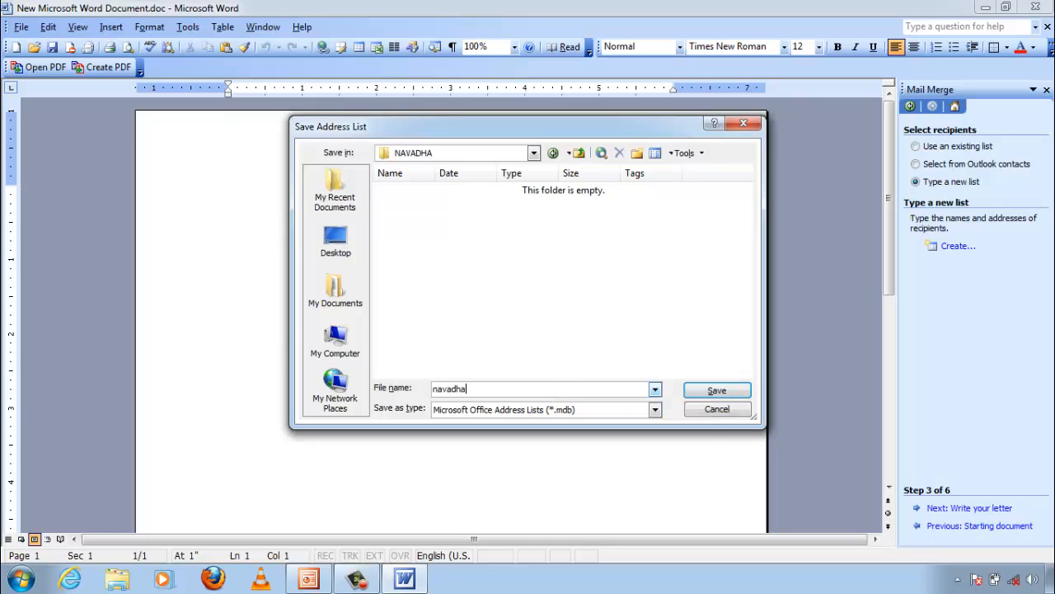
pyautogui.click(715, 389)
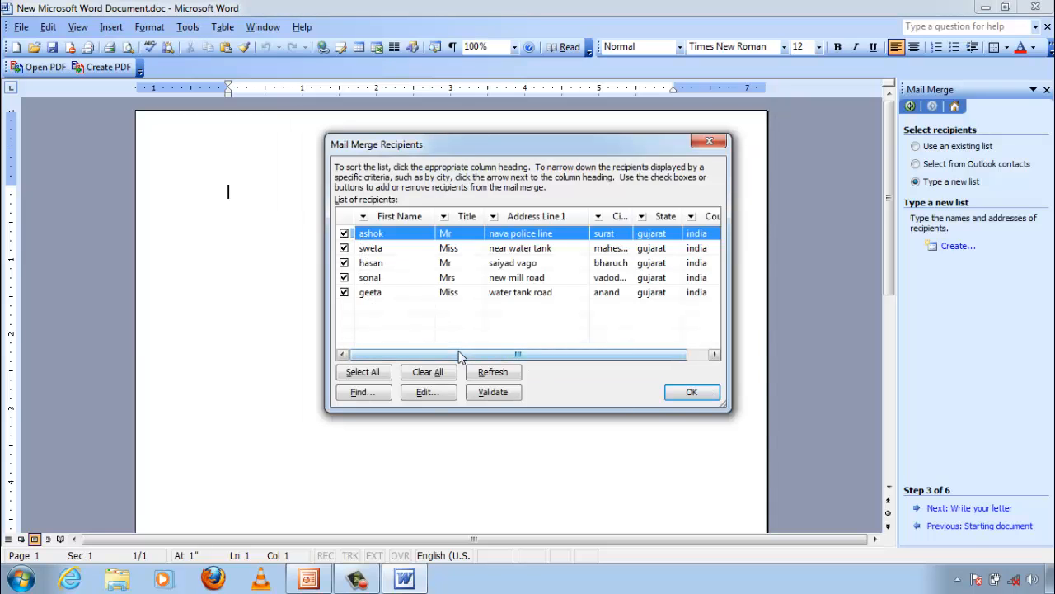
# Accept all recipients in the list and advance the mail merge to the letter-writing stage
pyautogui.moveTo(460, 357); pyautogui.dragTo(504, 353)
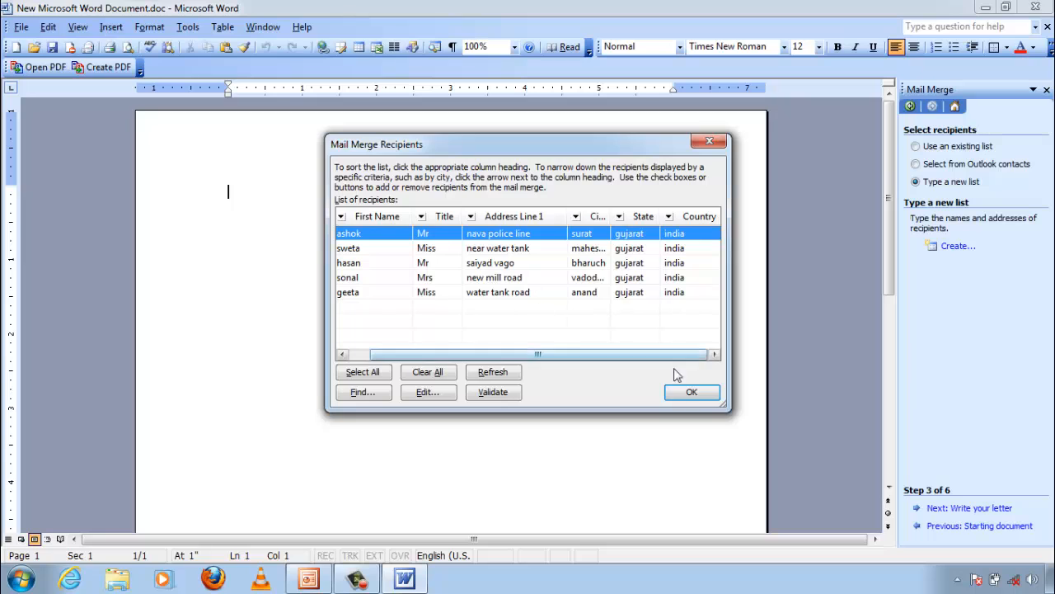
pyautogui.click(694, 392)
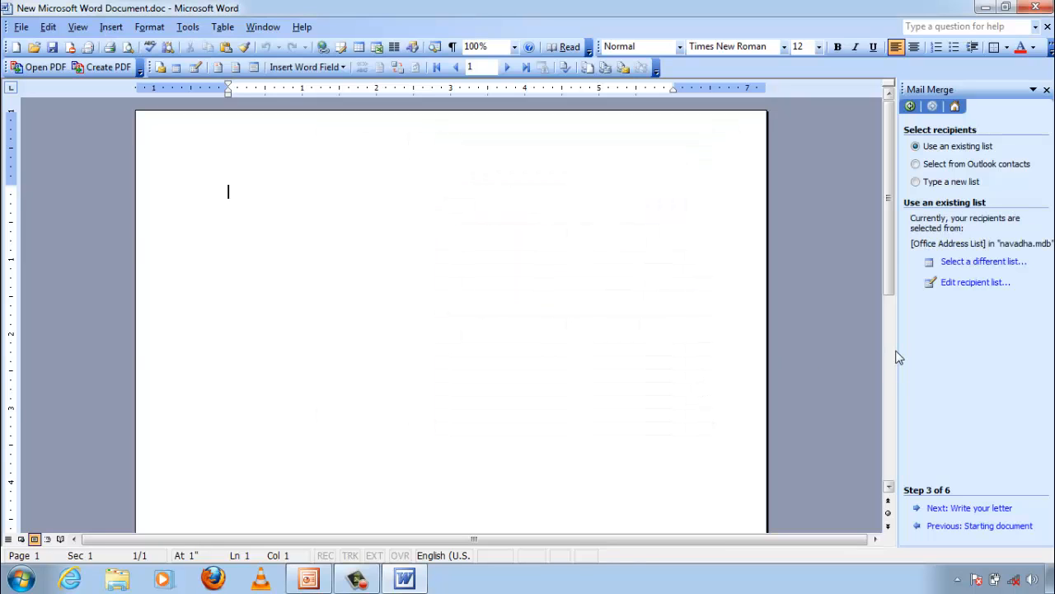
pyautogui.click(977, 507)
pyautogui.click(977, 508)
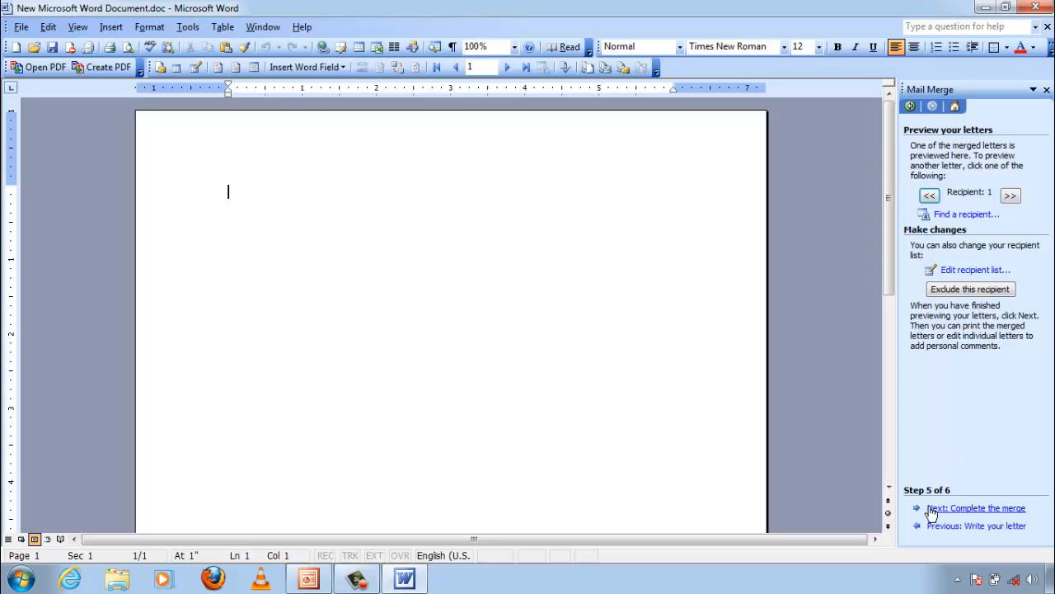
pyautogui.click(939, 526)
pyautogui.click(940, 525)
pyautogui.click(978, 510)
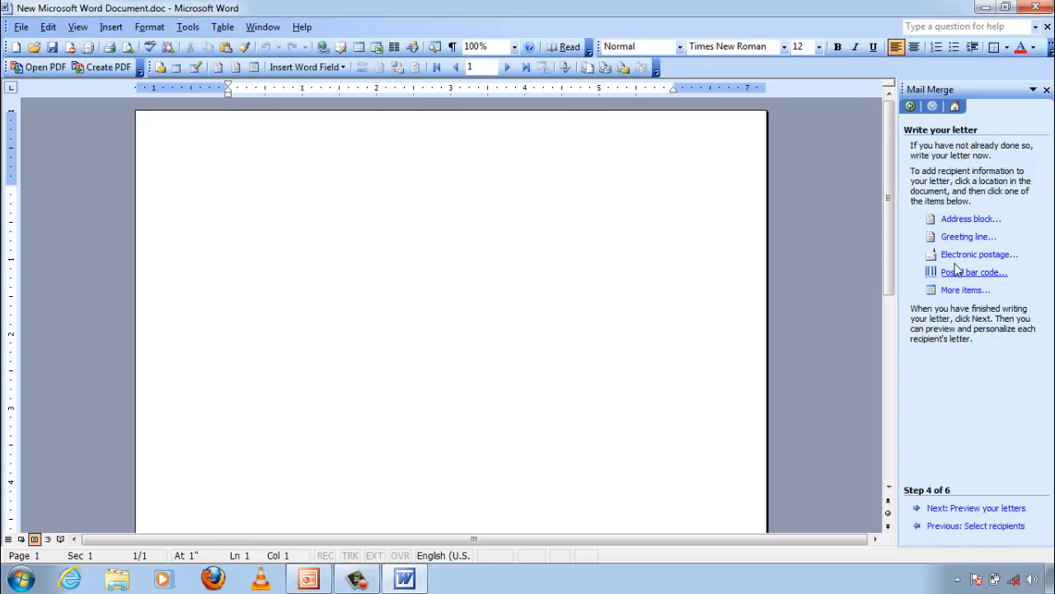
# Insert an address block using the name format with title, full first name, middle initial, last name and suffix
pyautogui.click(959, 221)
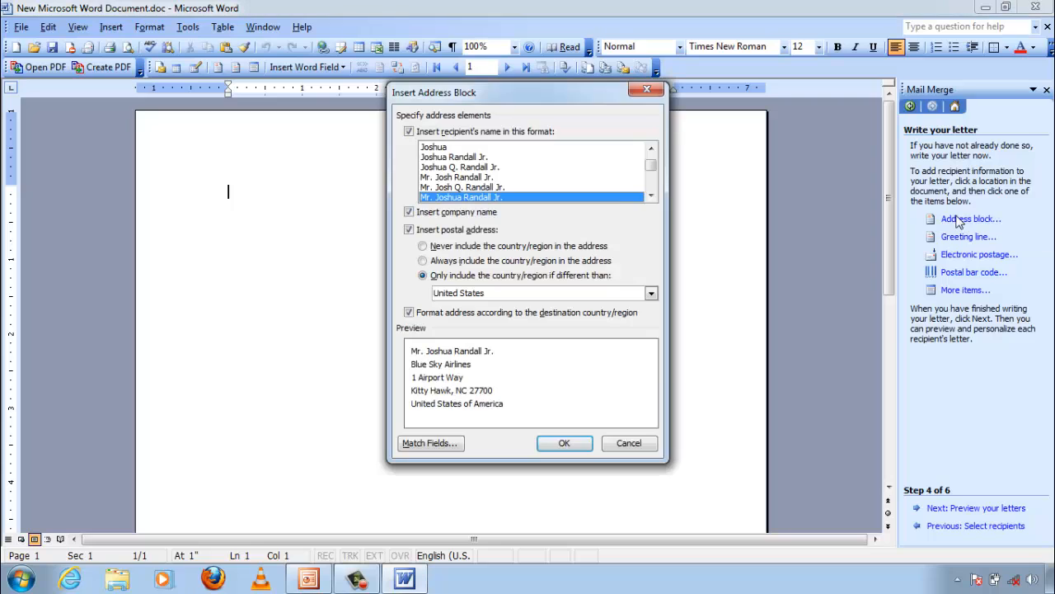
pyautogui.click(651, 194)
pyautogui.click(652, 194)
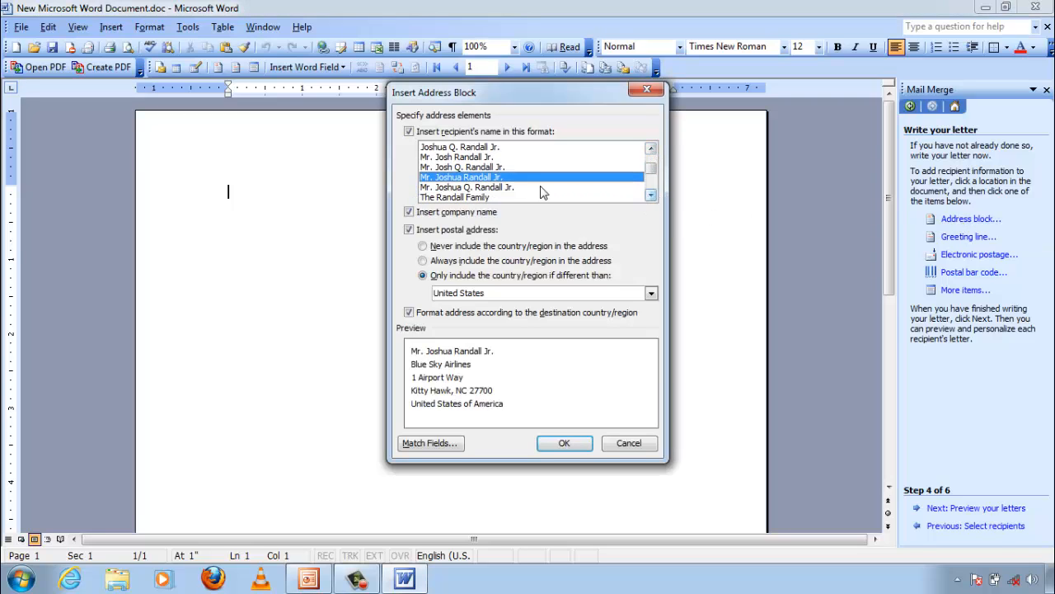
pyautogui.click(466, 187)
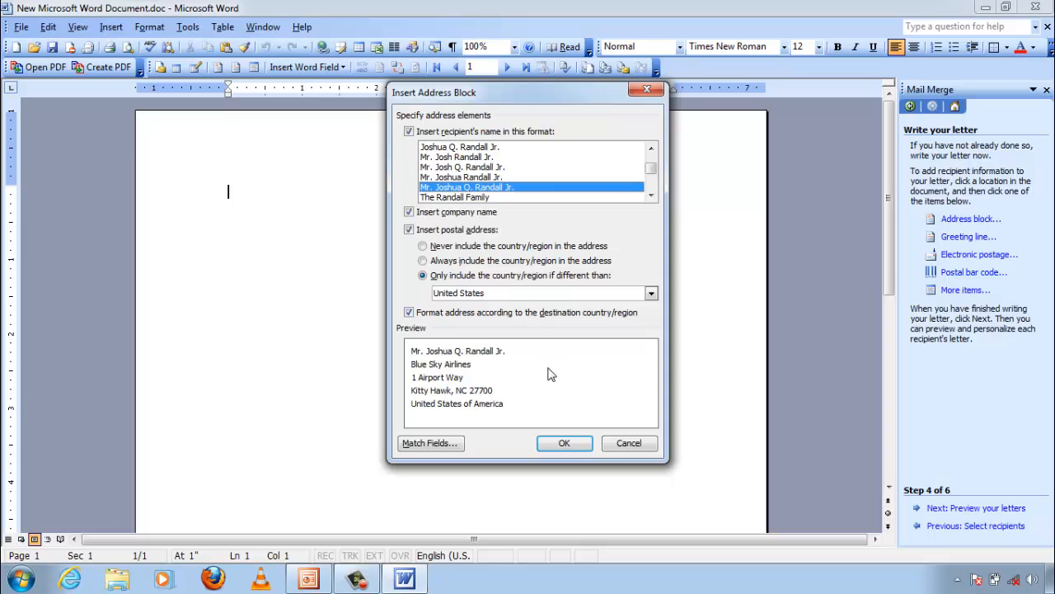
pyautogui.click(565, 443)
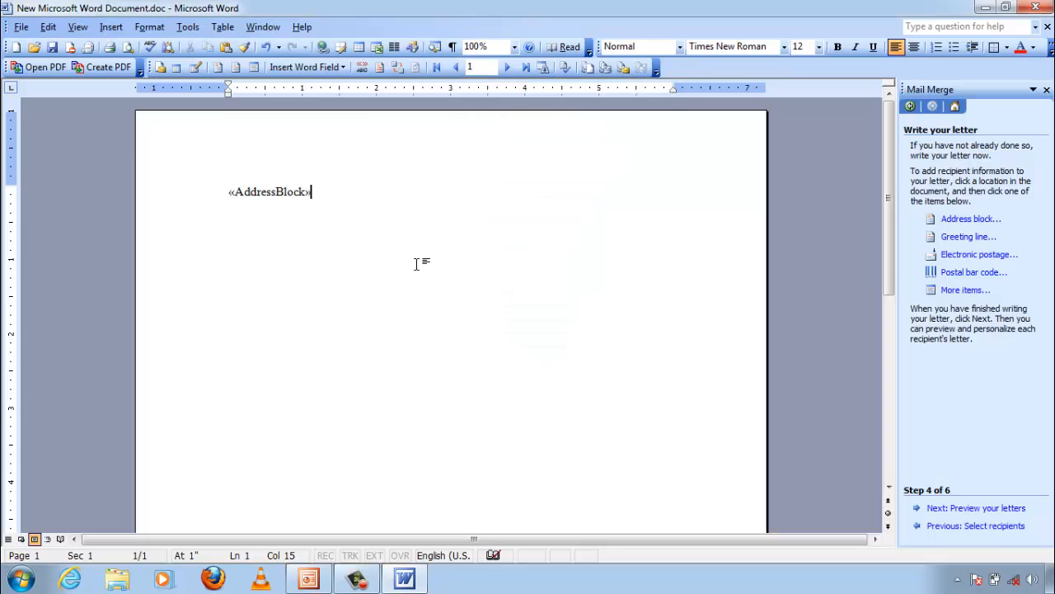
# Insert a greeting line that starts with "To" on a new line below the address block
pyautogui.press('Return')
pyautogui.click(959, 238)
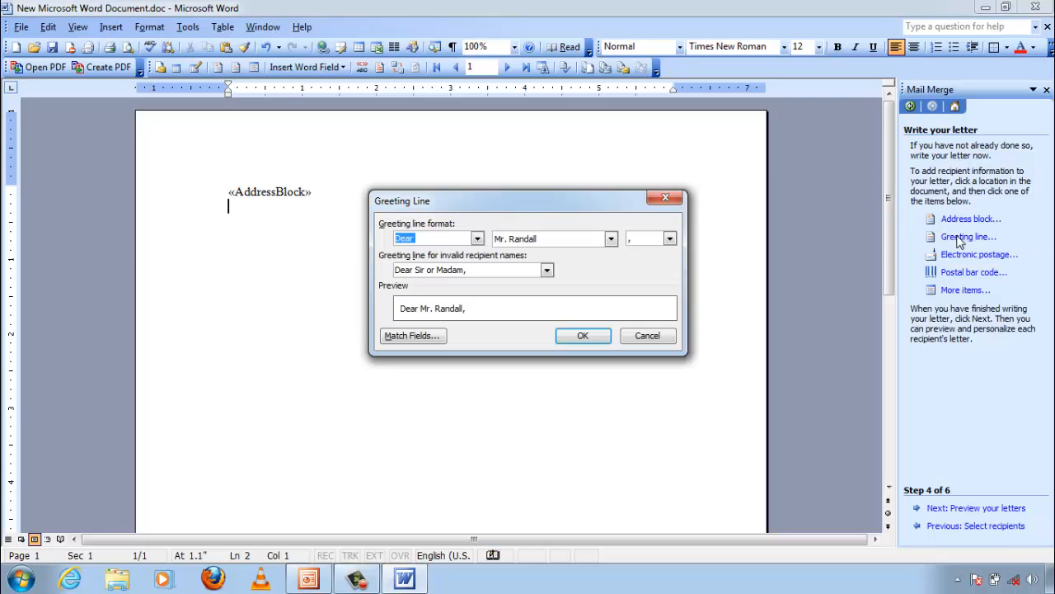
pyautogui.click(478, 238)
pyautogui.click(456, 263)
pyautogui.click(589, 333)
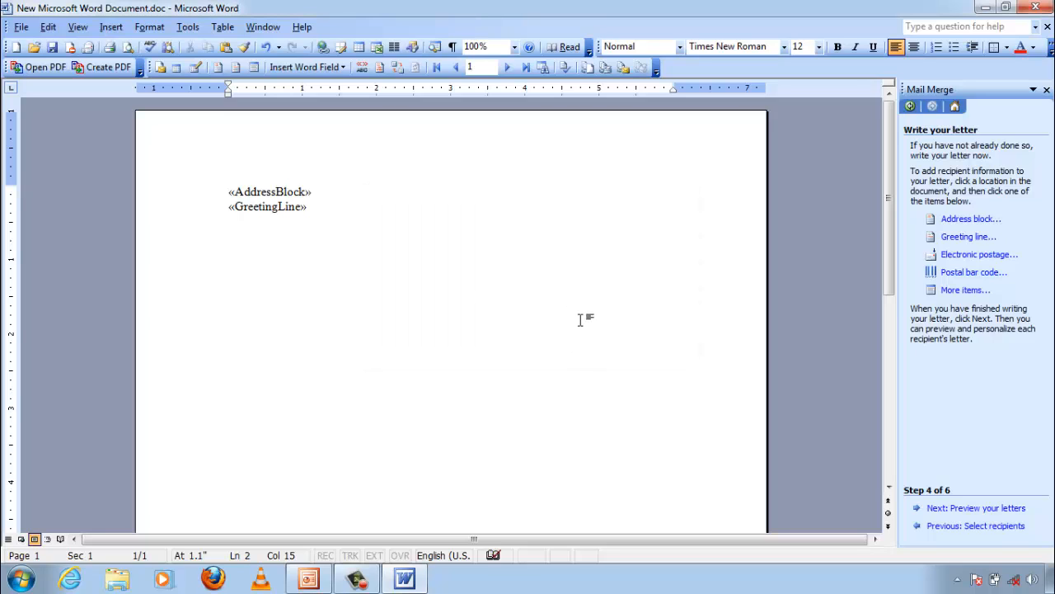
# Insert a postal bar code on a new line below the greeting line, with City as the ZIP code merge field
pyautogui.press('Return')
pyautogui.click(974, 258)
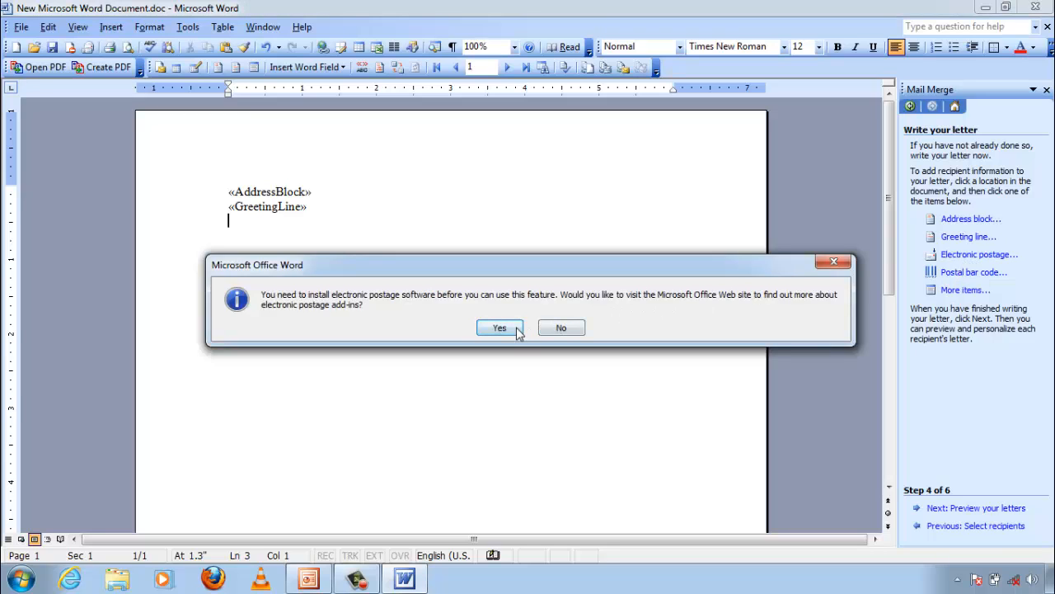
pyautogui.click(577, 328)
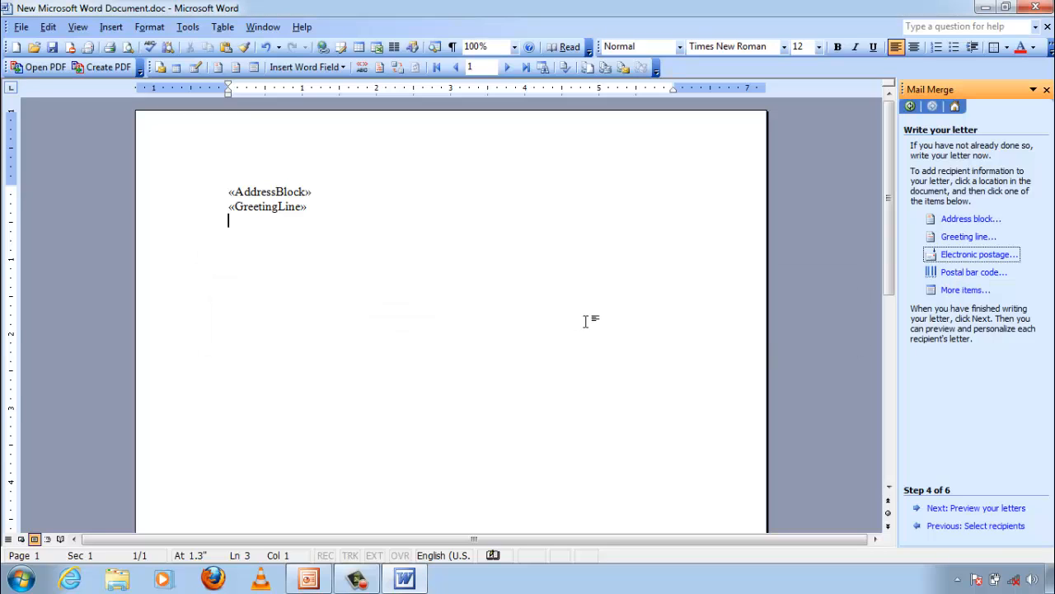
pyautogui.click(956, 273)
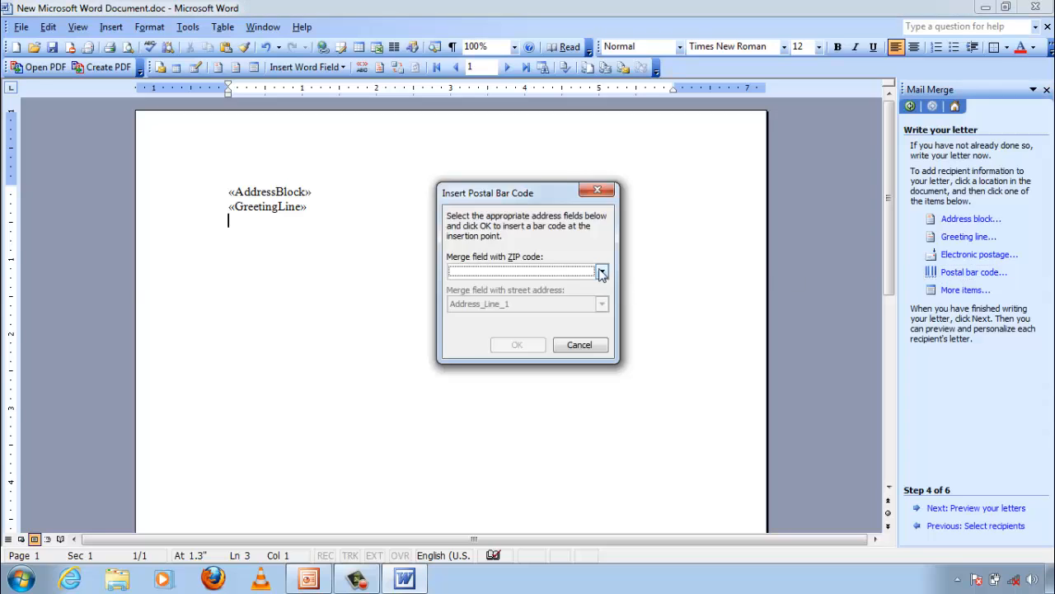
pyautogui.click(601, 272)
pyautogui.click(560, 315)
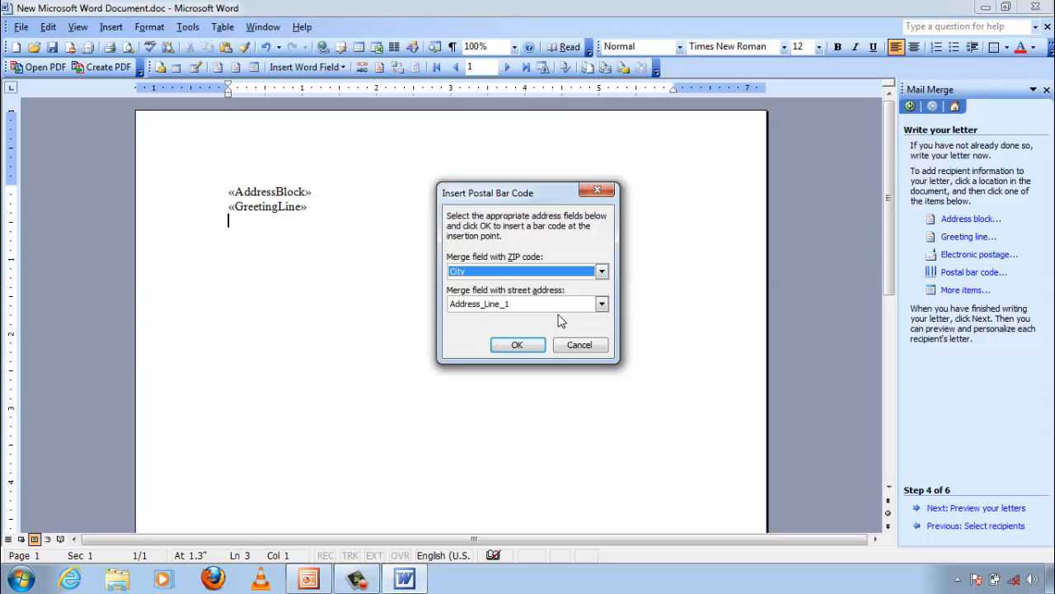
pyautogui.click(518, 345)
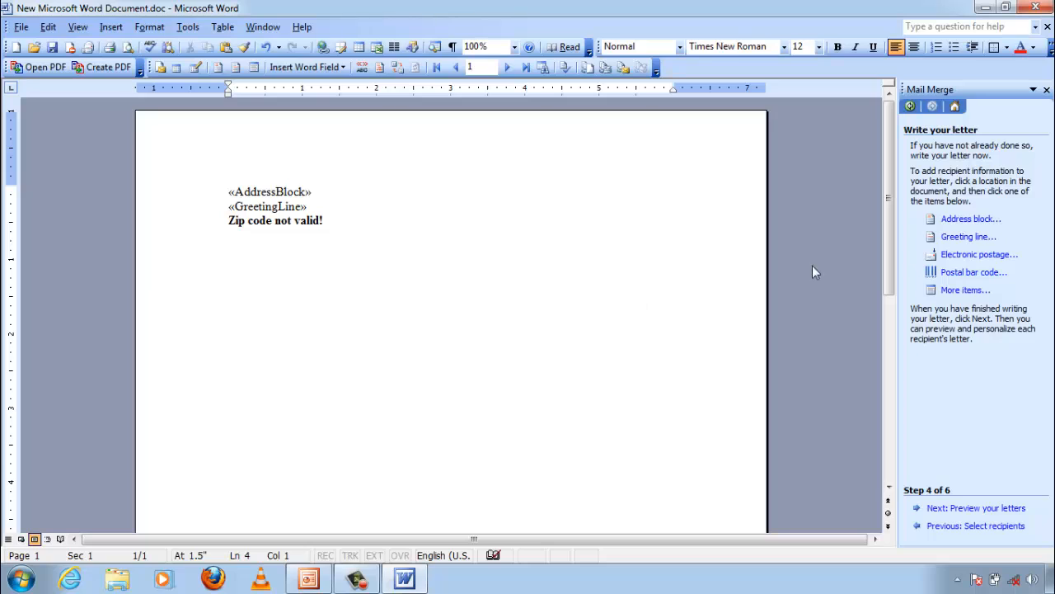
# Insert the First Name database field below the postal bar code line
pyautogui.click(959, 291)
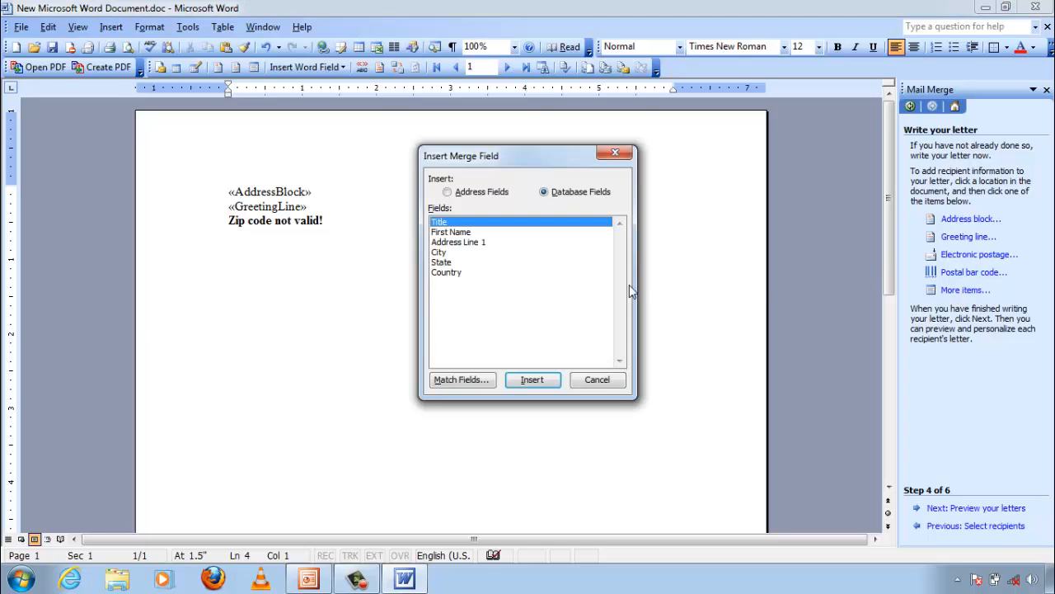
pyautogui.click(460, 234)
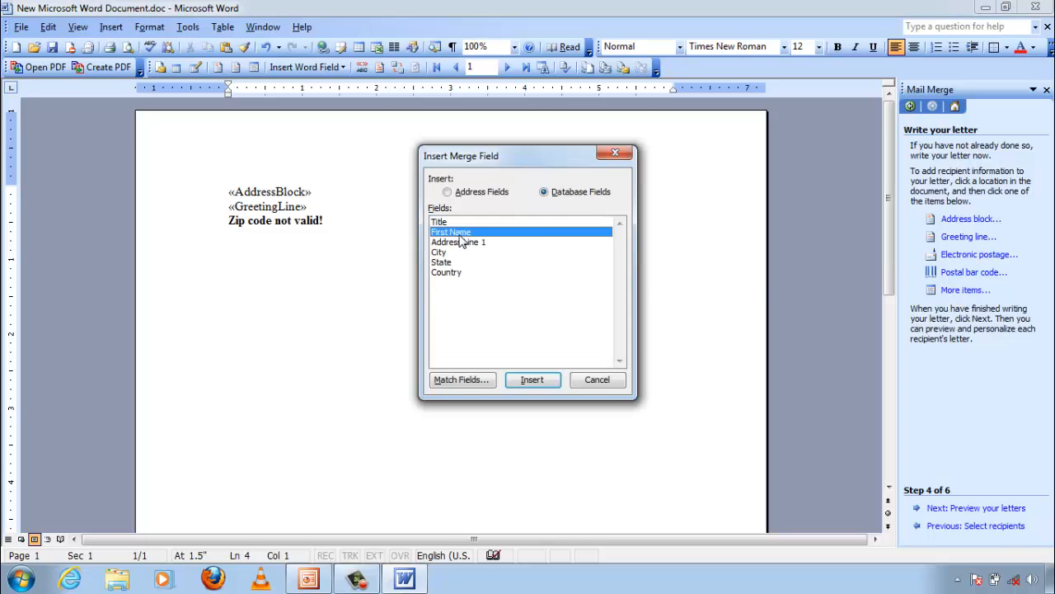
pyautogui.click(551, 377)
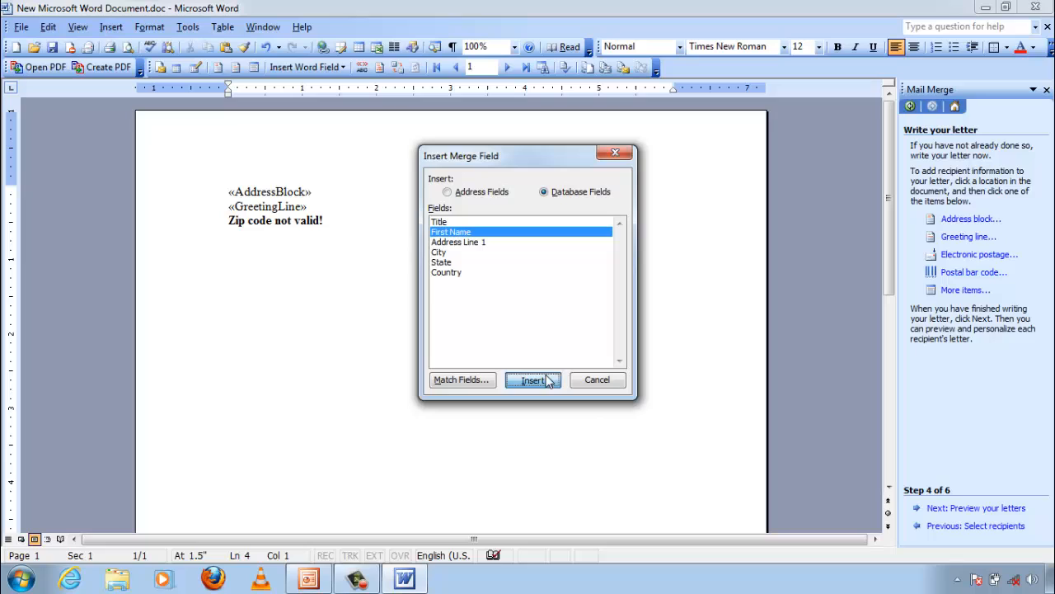
pyautogui.click(593, 380)
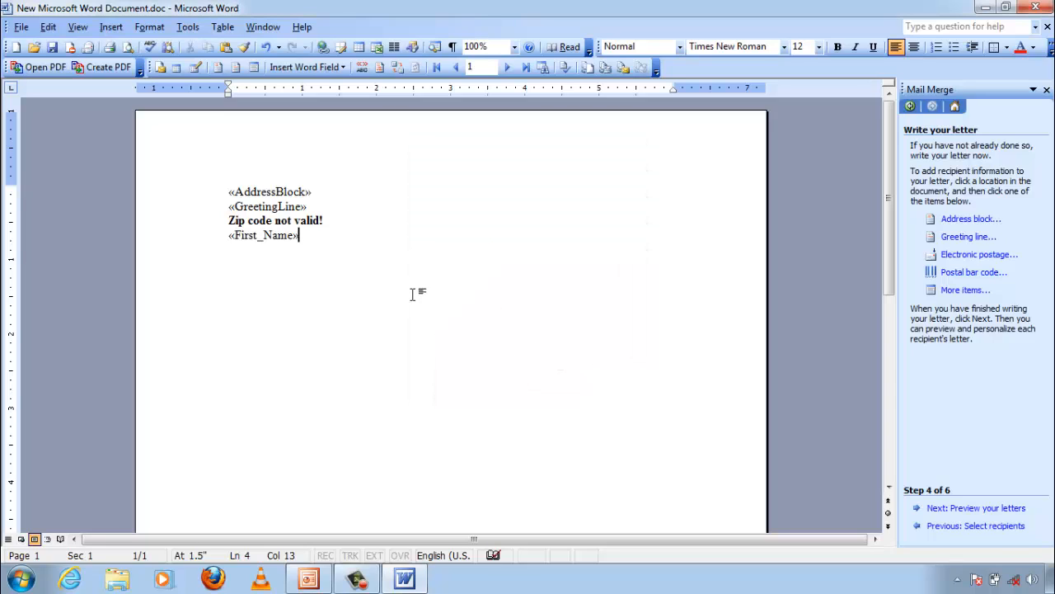
# Write the letter body "Hi how r u" a few lines below the fields, closing with "Yours faithfully" and the signature "xyz"
pyautogui.press('Return')
pyautogui.press('Return')
pyautogui.press('Return')
pyautogui.press('Return')
pyautogui.write('Hi how r u       ')
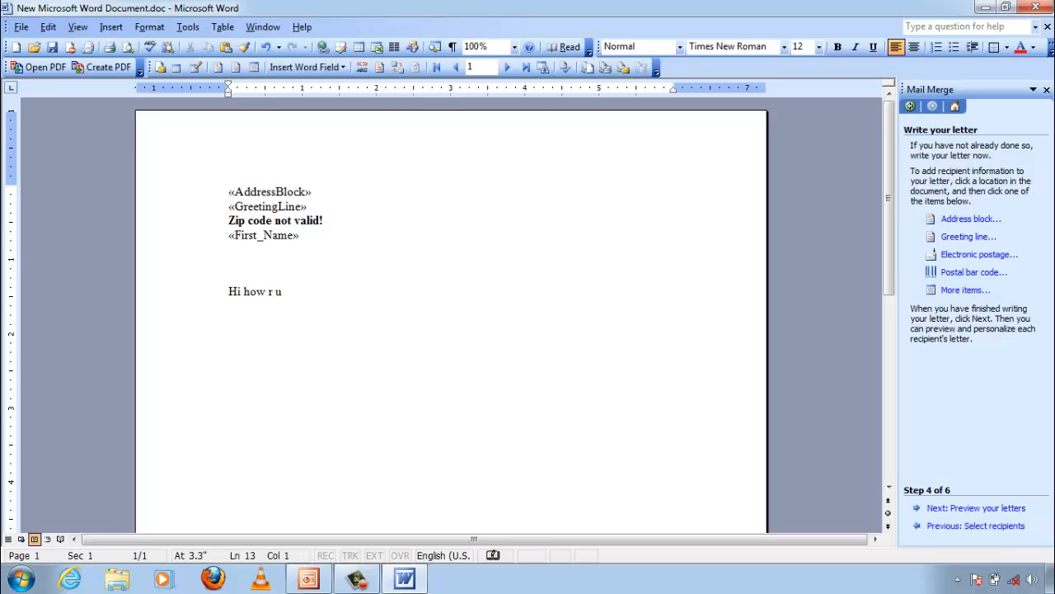
pyautogui.write('Yours faithfully')
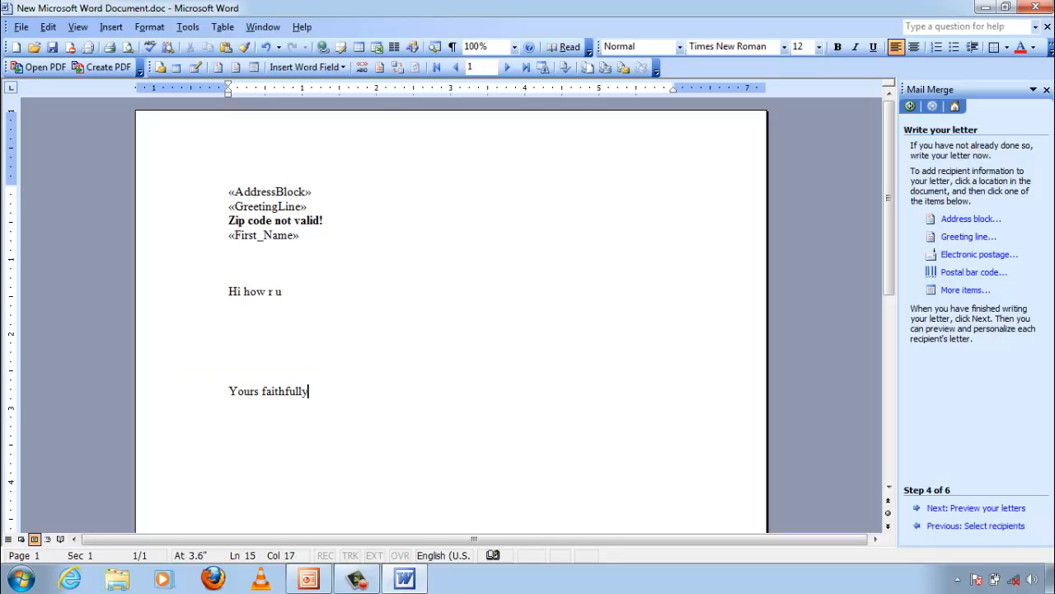
pyautogui.press('Return')
pyautogui.press('Return')
pyautogui.write('xyz')
# Advance through the letter preview to the merge completion stage and check the previewed letter
pyautogui.click(994, 509)
pyautogui.click(994, 509)
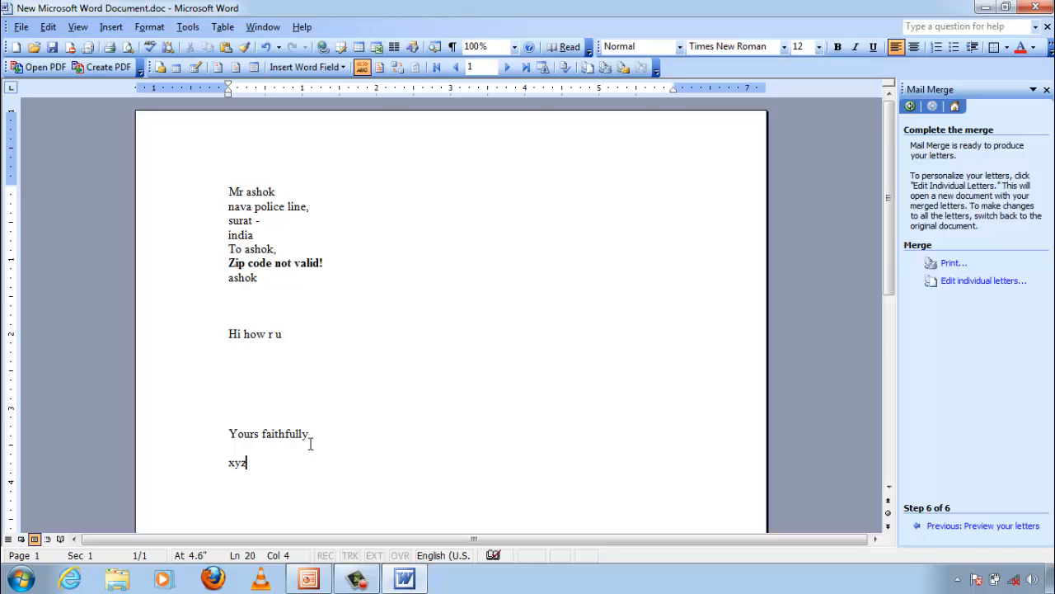
pyautogui.scroll(-10, 370, 384)
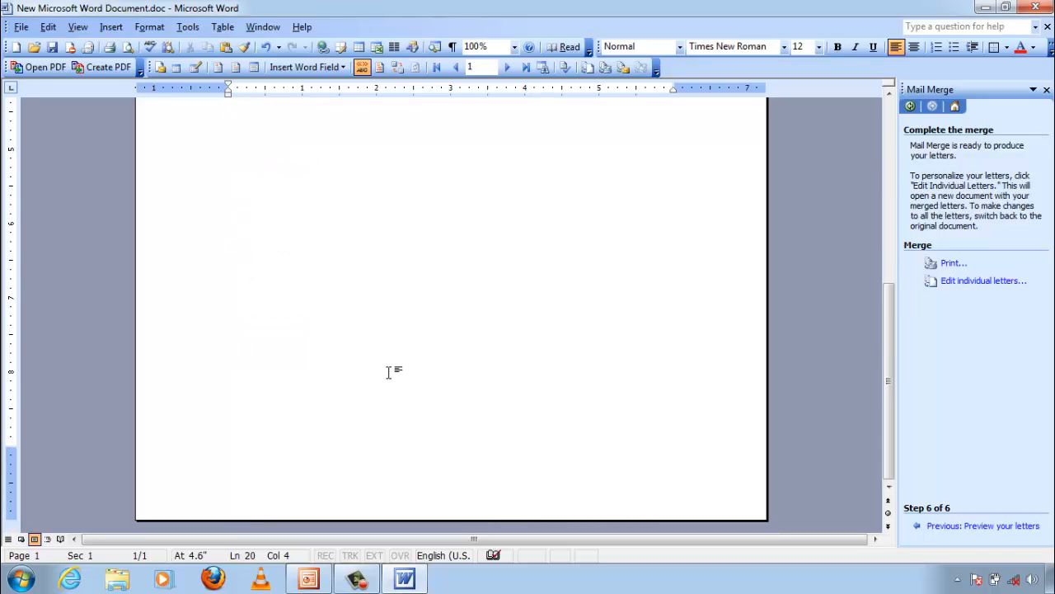
pyautogui.scroll(10, 392, 355)
pyautogui.scroll(-3, 393, 346)
pyautogui.scroll(3, 394, 346)
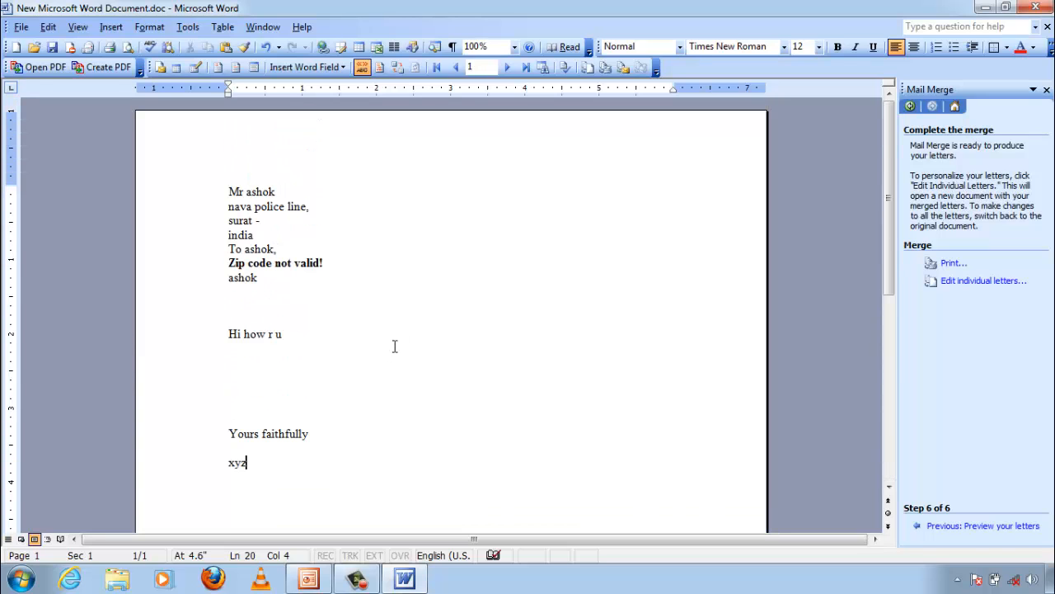
# Merge all records into a new document of individual letters and look through the resulting pages
pyautogui.click(974, 284)
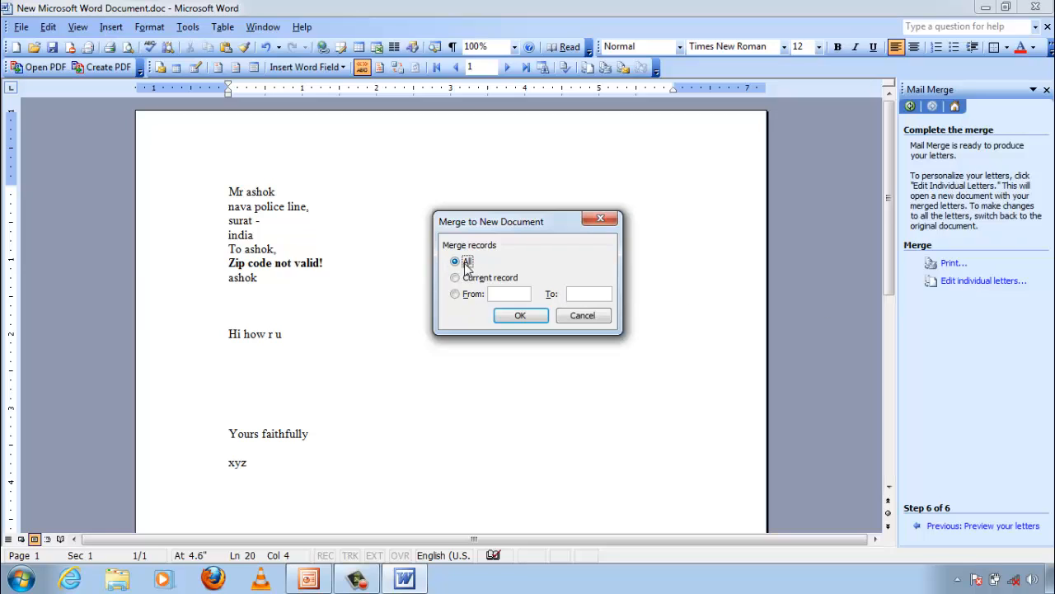
pyautogui.click(527, 319)
pyautogui.scroll(-3, 412, 258)
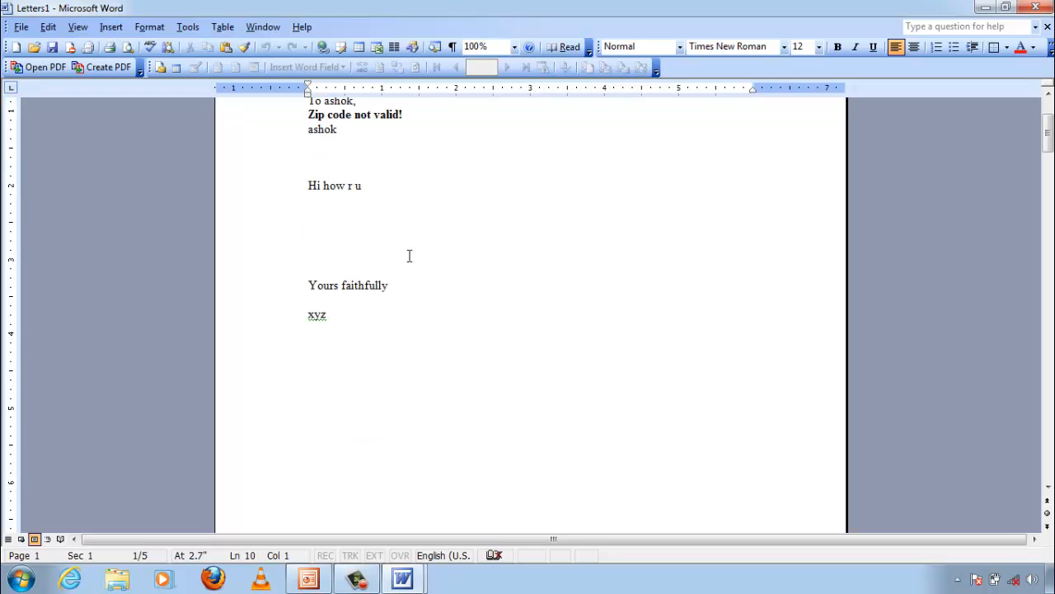
pyautogui.scroll(3, 395, 243)
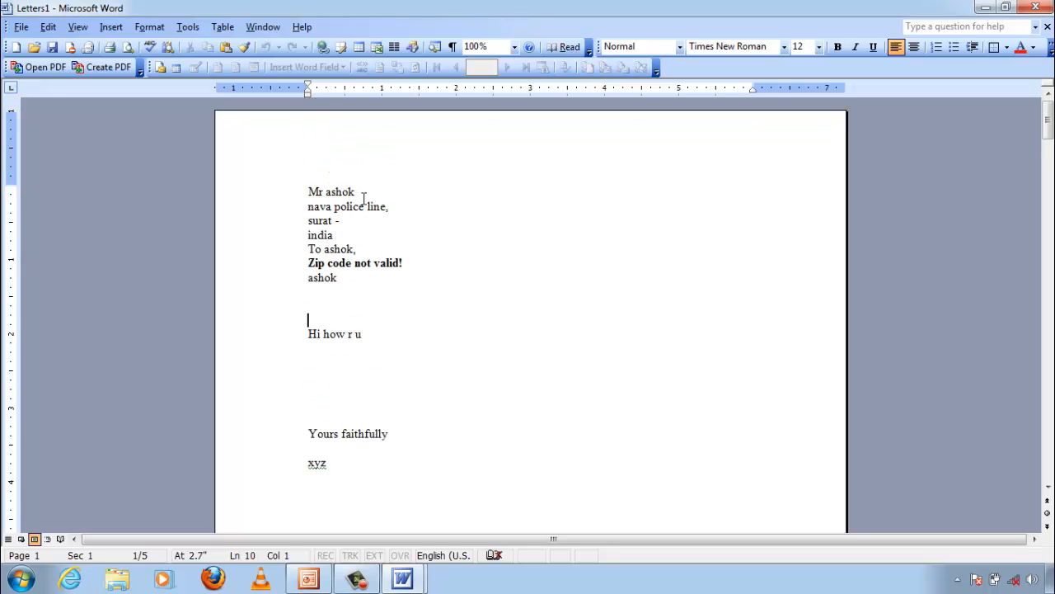
pyautogui.scroll(-15, 420, 272)
pyautogui.scroll(-5, 404, 255)
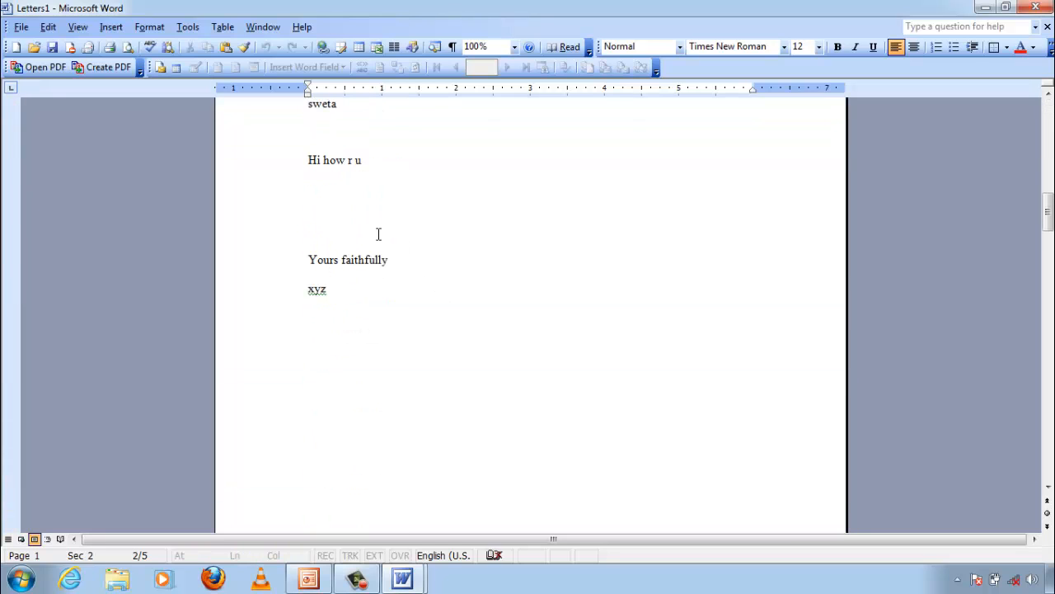
pyautogui.scroll(3, 375, 231)
pyautogui.scroll(-20, 431, 252)
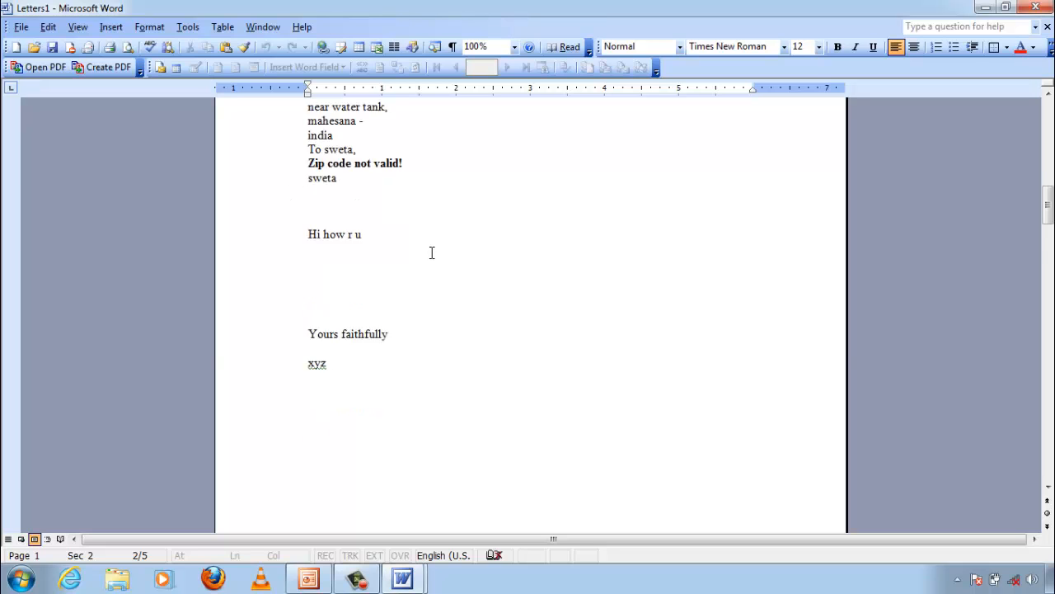
# Check the remaining merged letters through to the last page and return to the second letter
pyautogui.scroll(-20, 442, 259)
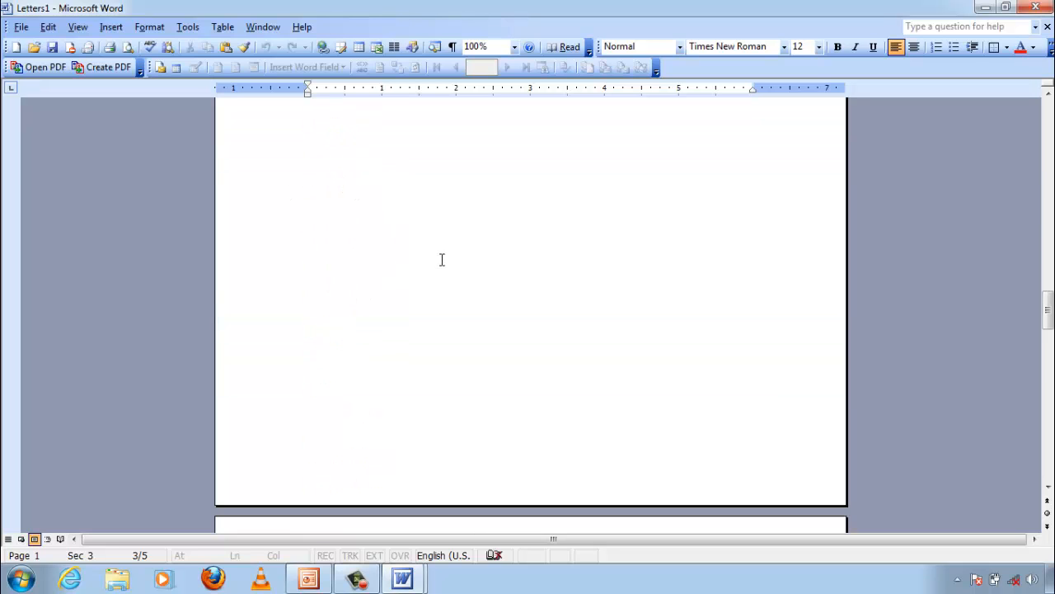
pyautogui.scroll(-15, 444, 266)
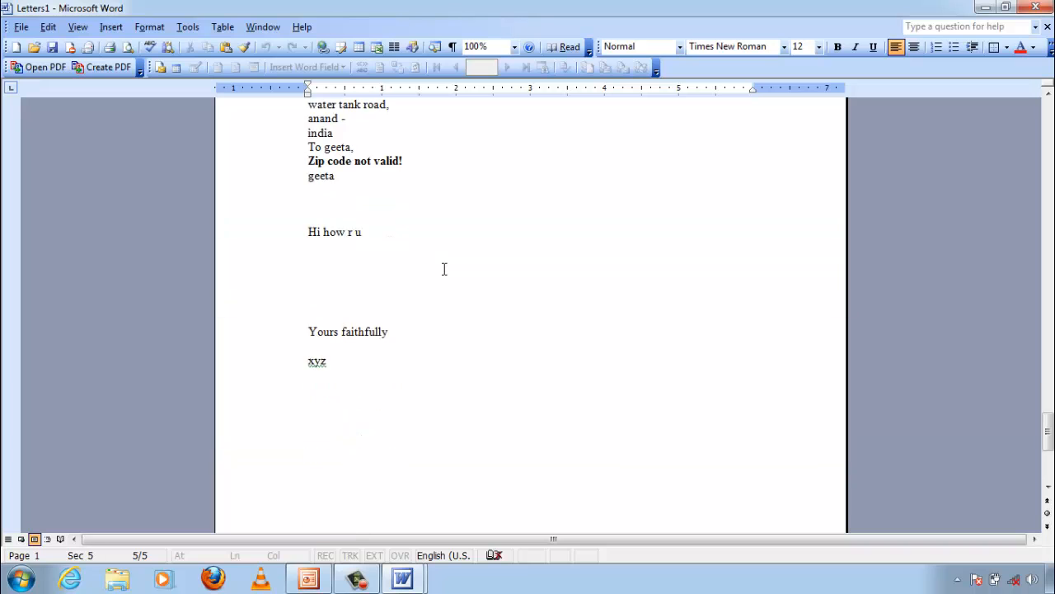
pyautogui.scroll(7, 444, 272)
pyautogui.scroll(20, 445, 278)
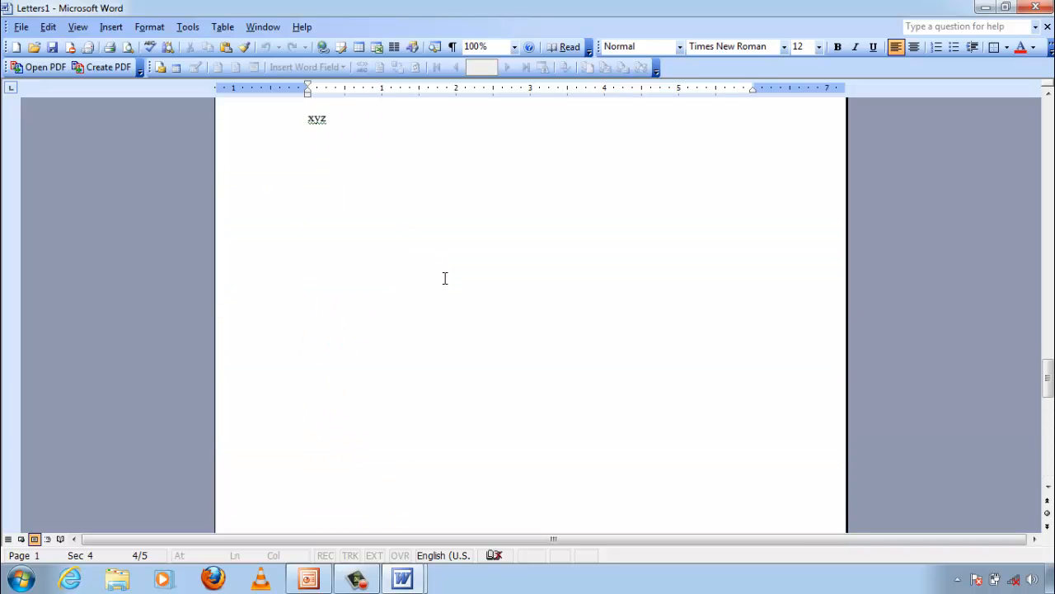
pyautogui.scroll(20, 454, 283)
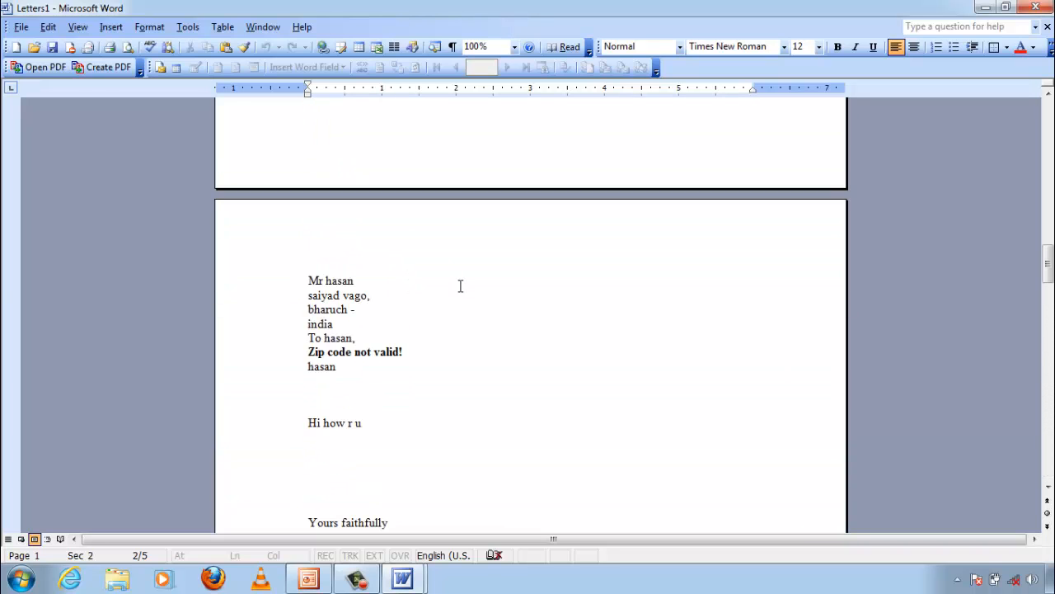
# Save the merged letters as a Word document under the suggested file name in the NAVADHA subfolder of the numbered desktop folder
pyautogui.click(20, 27)
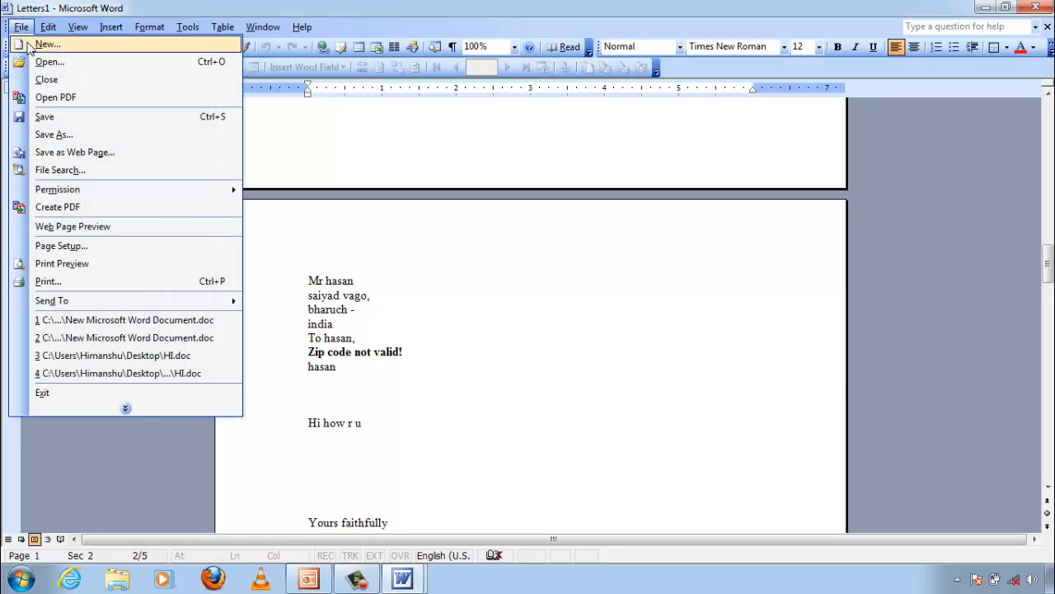
pyautogui.click(66, 135)
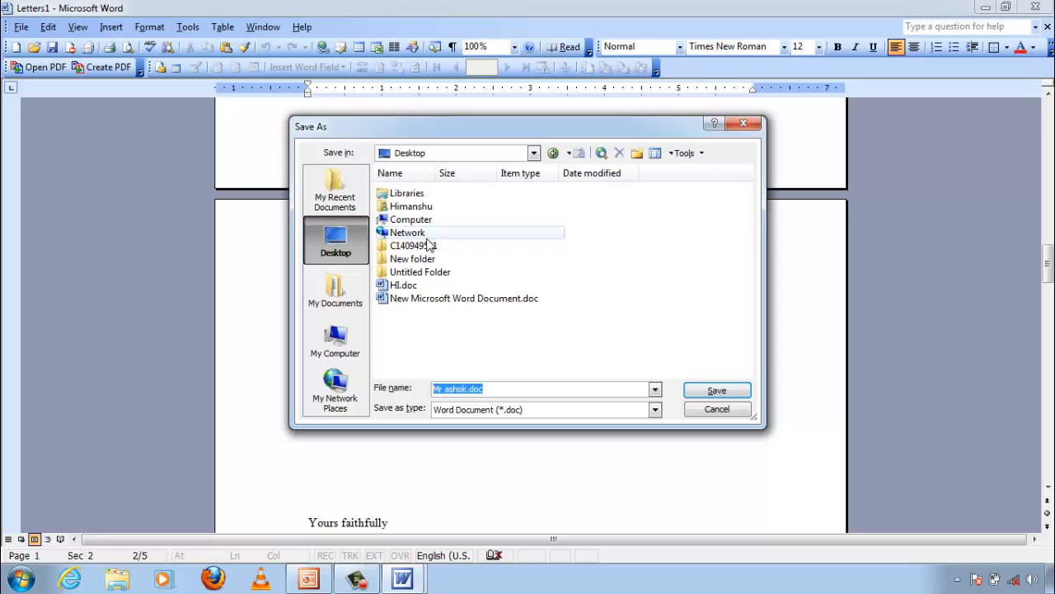
pyautogui.doubleClick(426, 247)
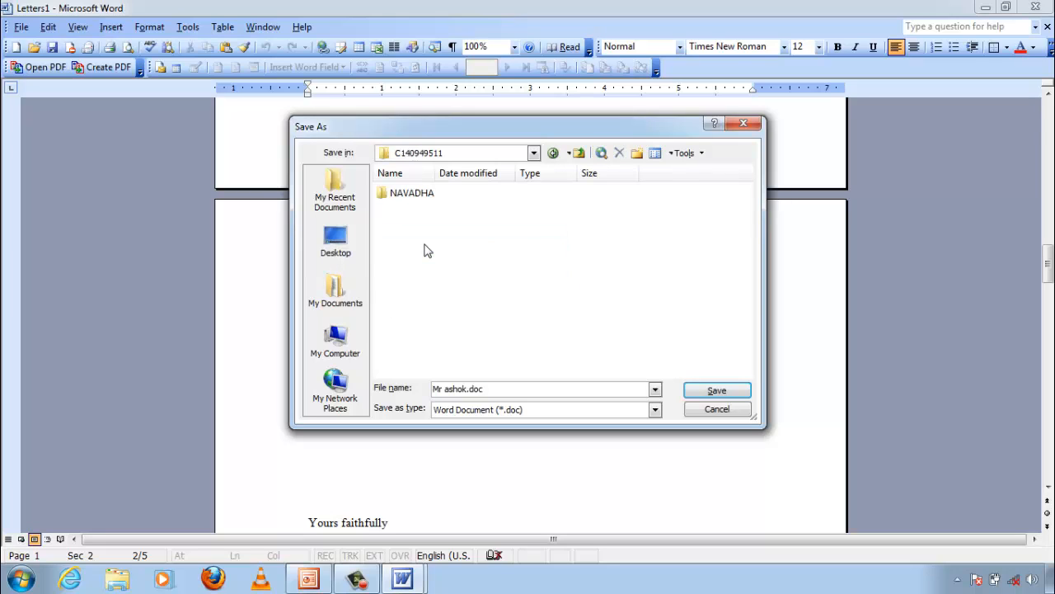
pyautogui.click(419, 198)
pyautogui.doubleClick(419, 199)
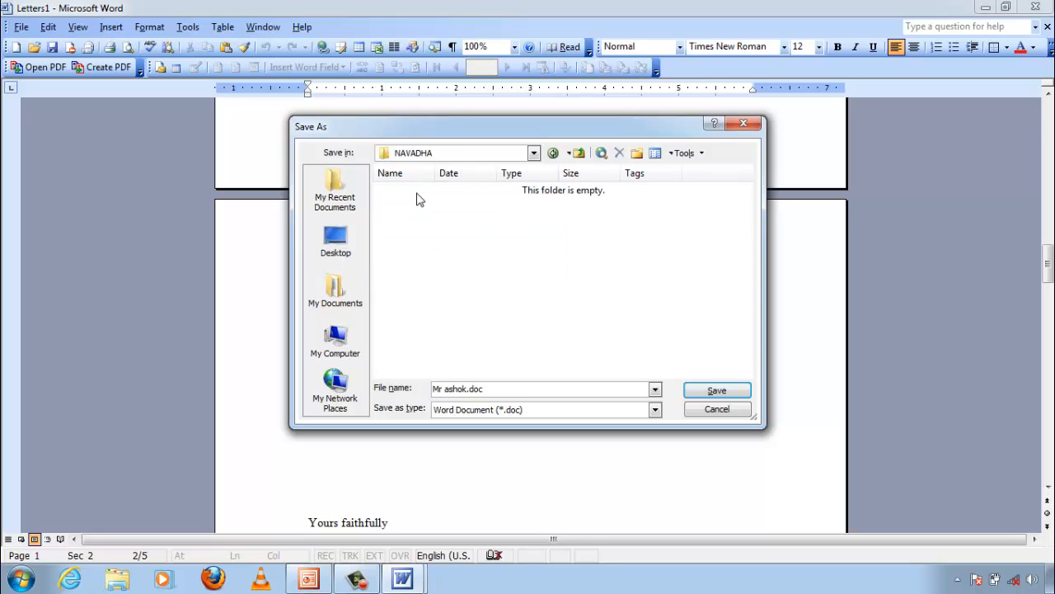
pyautogui.click(722, 392)
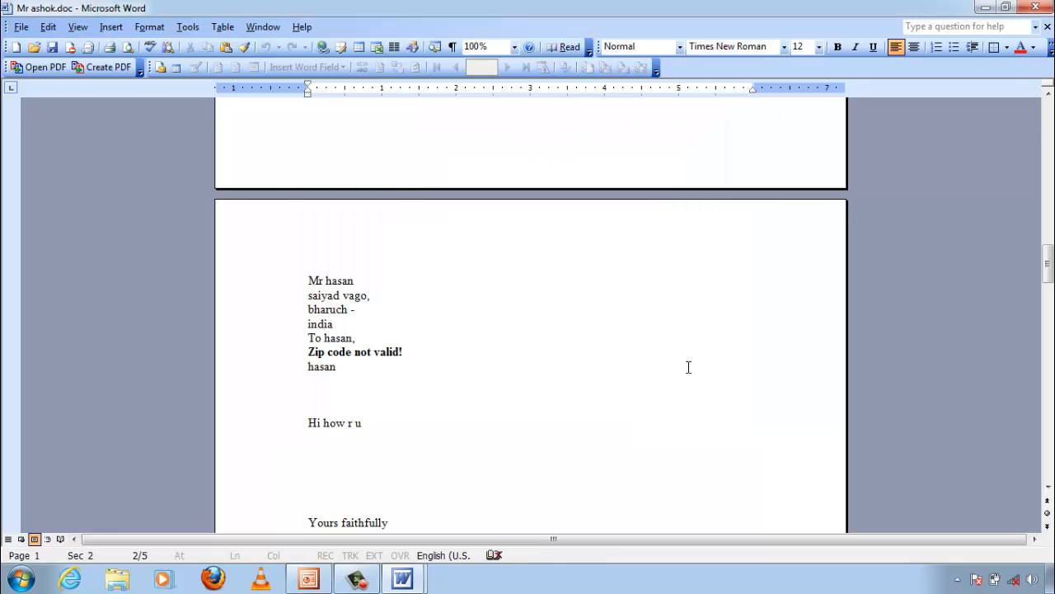
# Close the merged letters document and the main mail merge document, discarding the main document's changes
pyautogui.click(1047, 7)
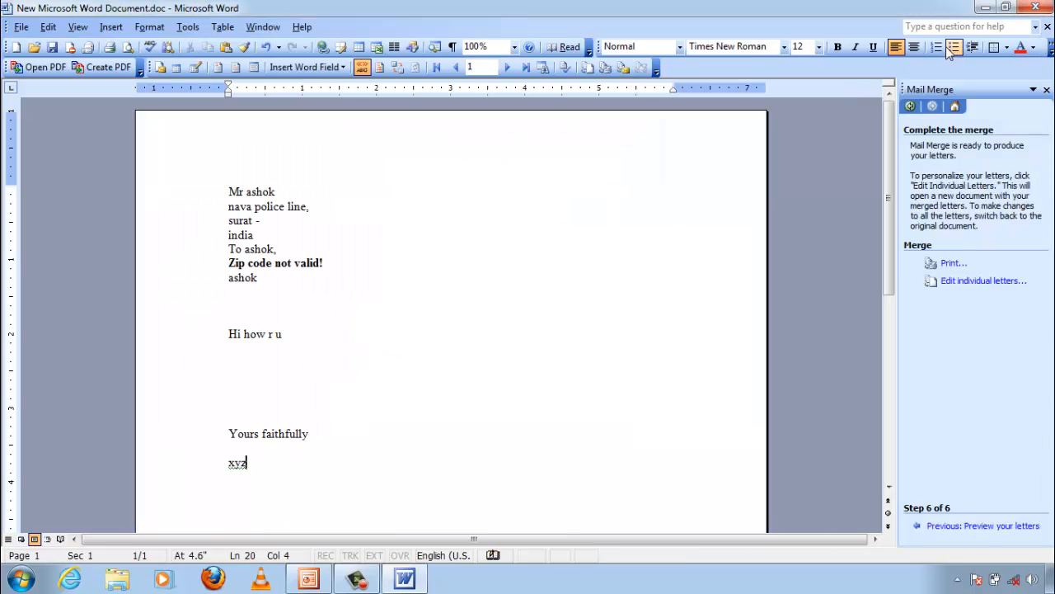
pyautogui.click(1035, 8)
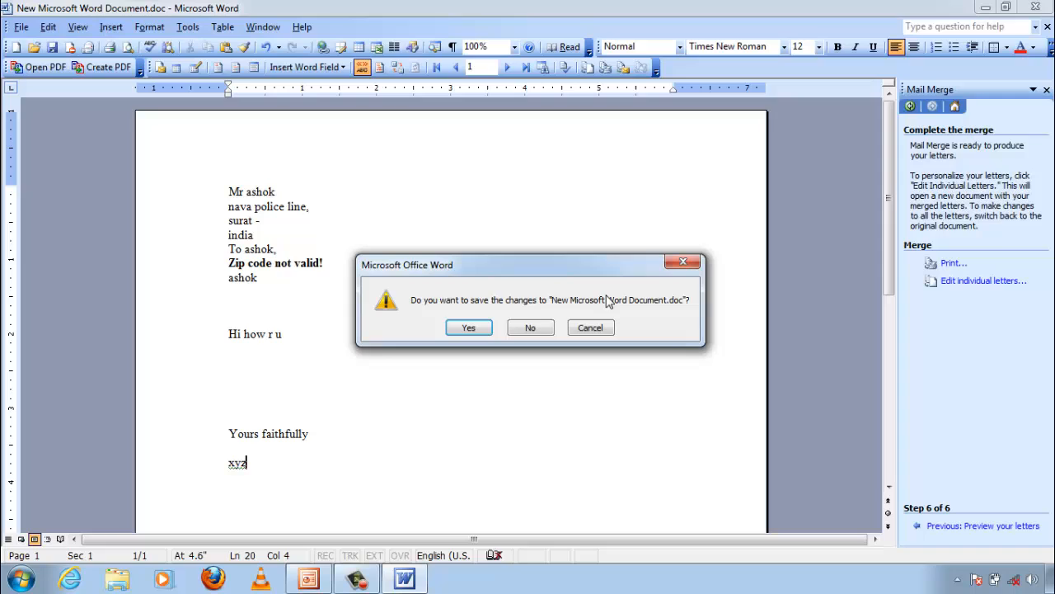
pyautogui.click(536, 328)
# Switch to the Mail Merge.ppt presentation in PowerPoint and show the THANK YOU slide
pyautogui.click(321, 571)
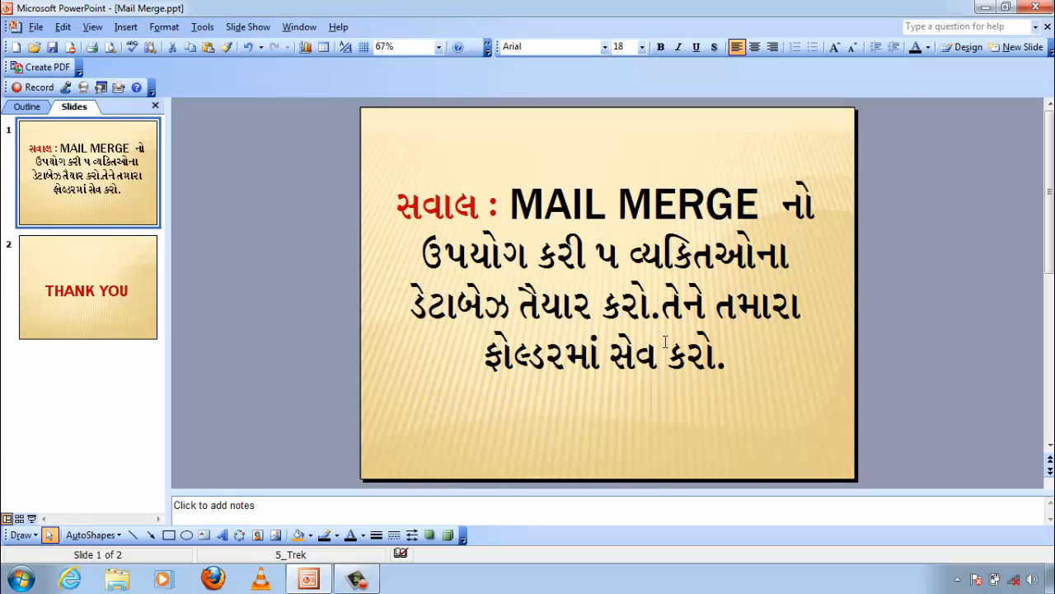
pyautogui.click(148, 318)
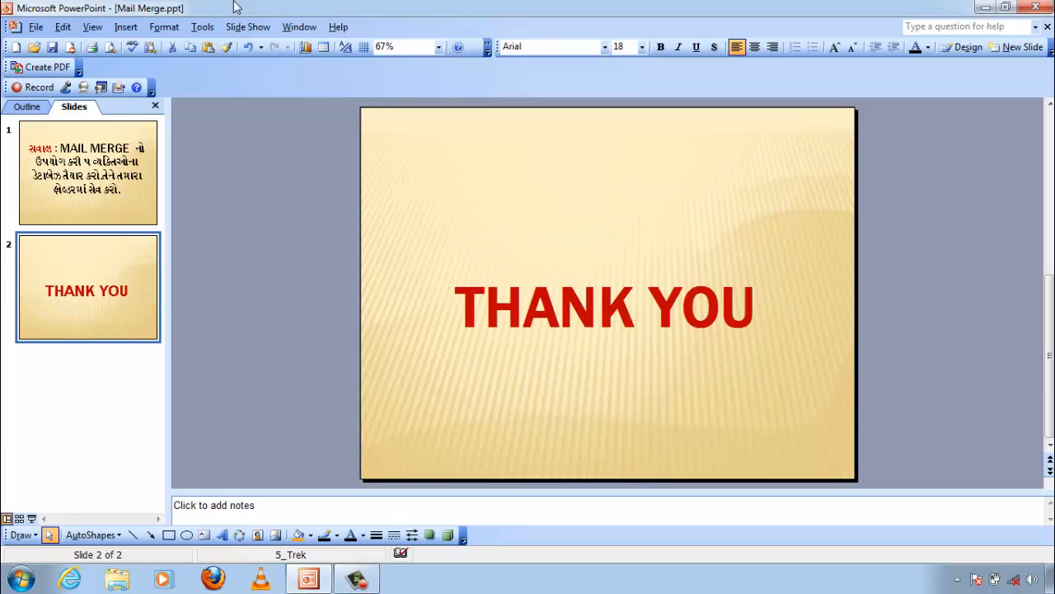